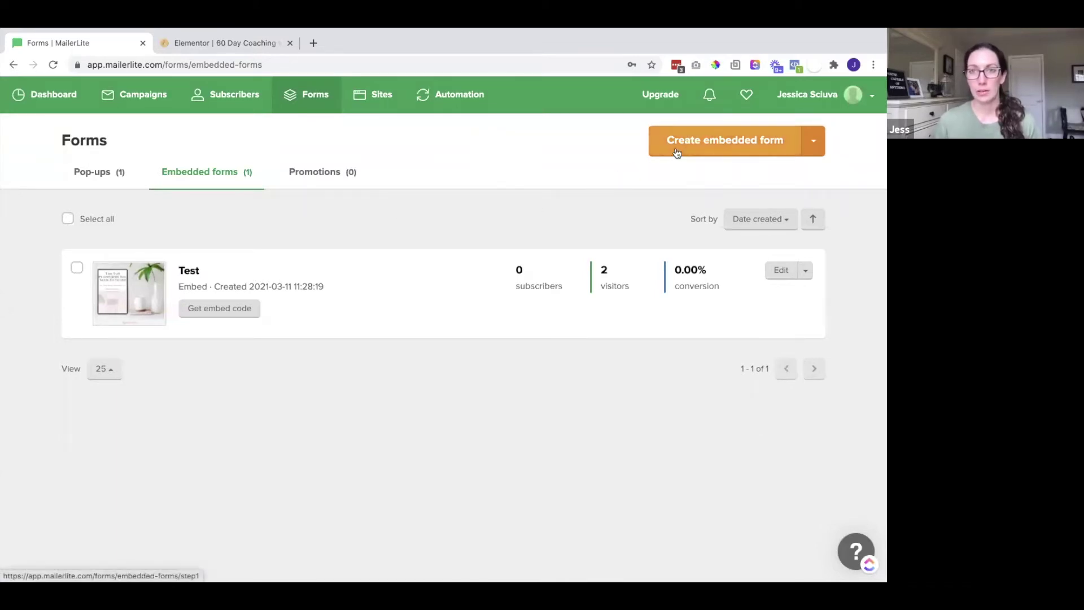
Step: Create an embedded form named 'New Form' that adds signups to the Tech VA group
click(744, 141)
click(182, 245)
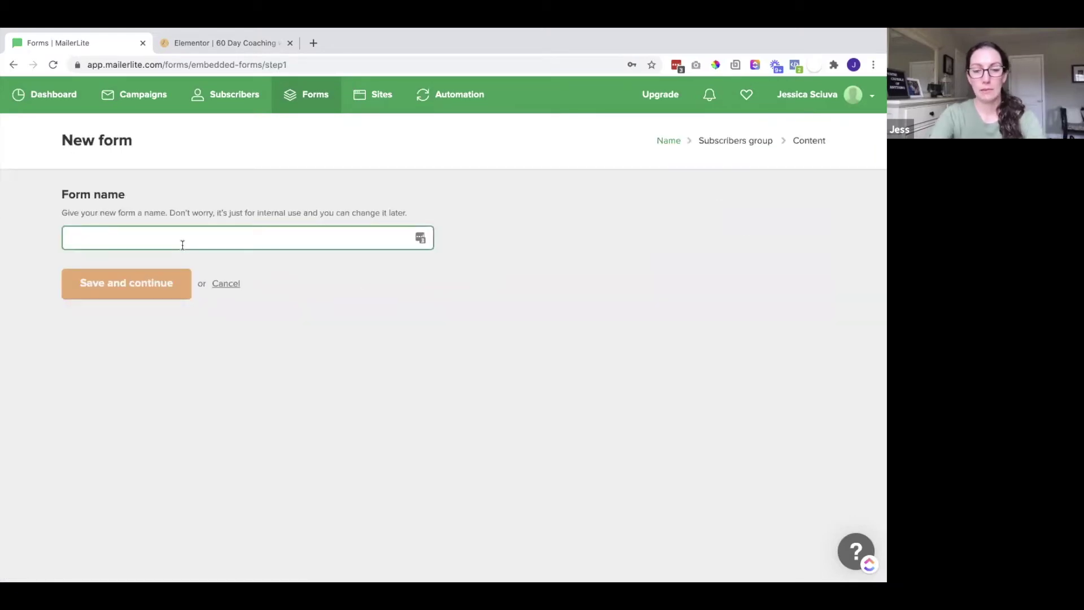
text(New)
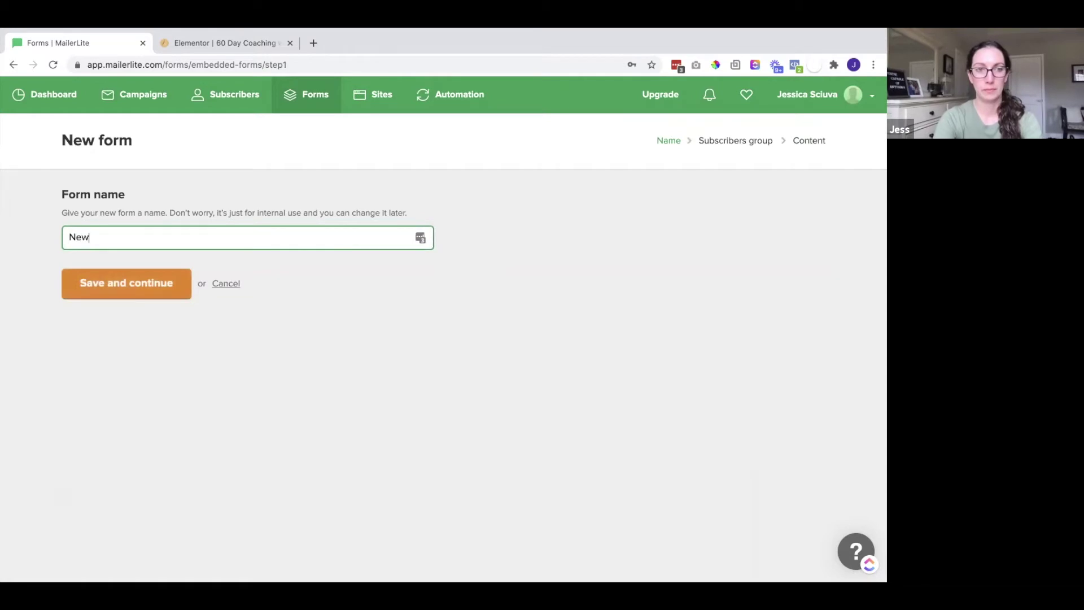
text( Form)
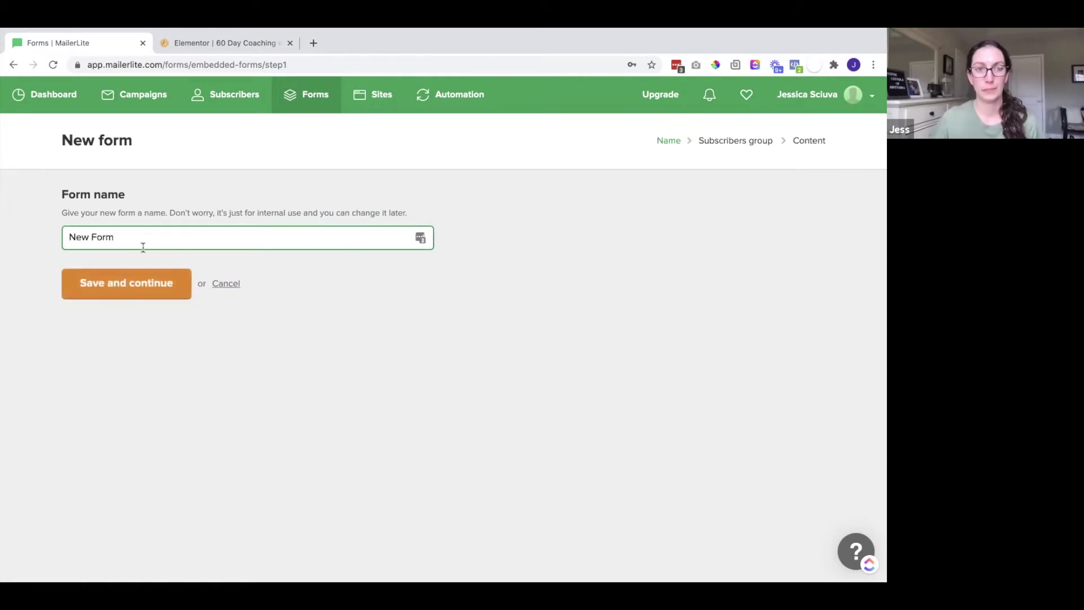
click(101, 289)
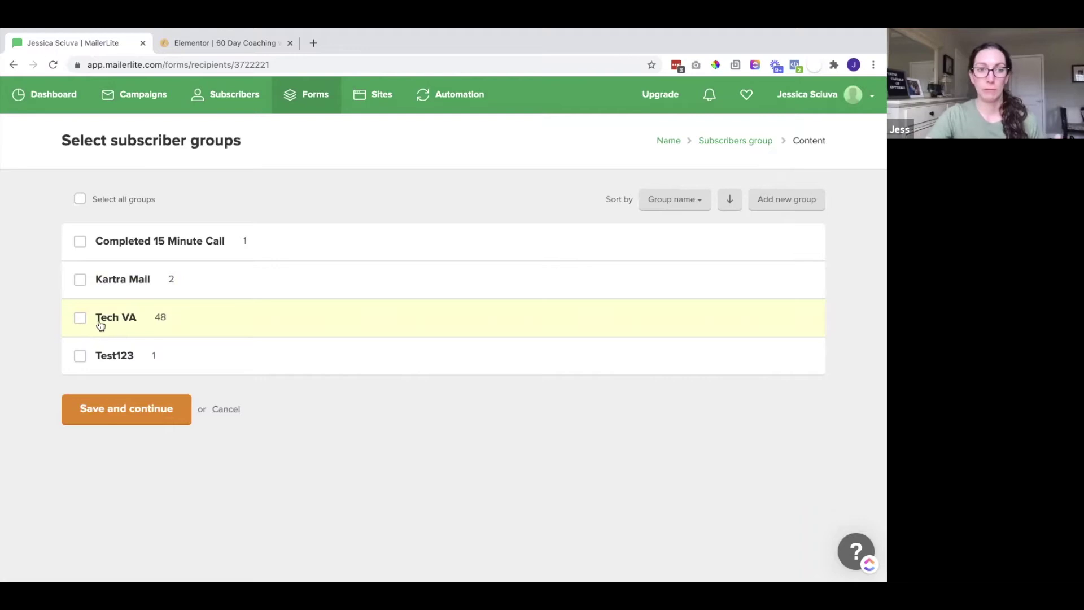
click(82, 322)
click(151, 411)
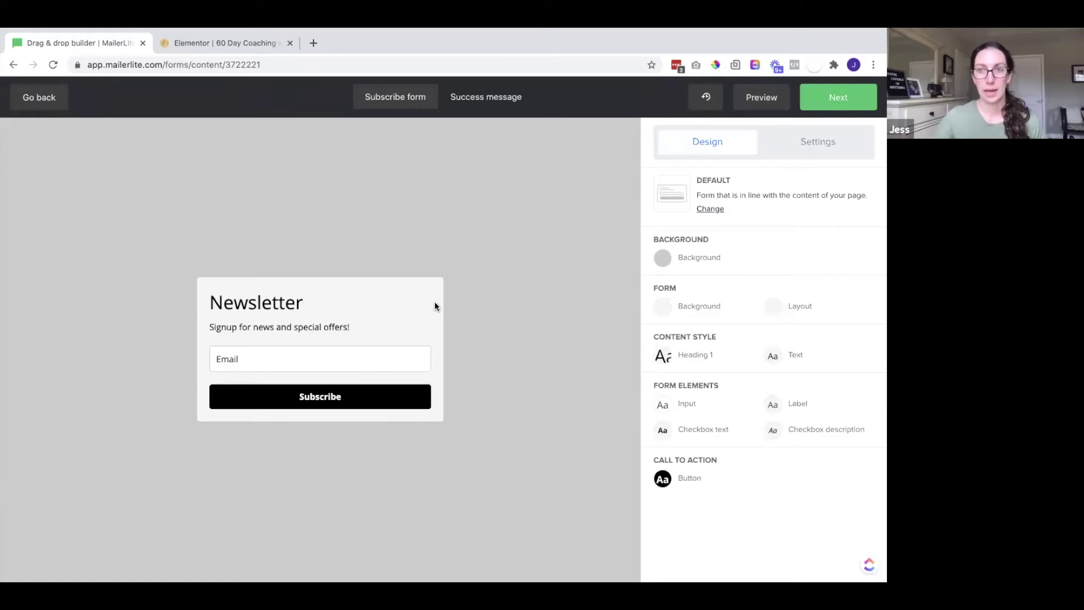
Step: Replace the Newsletter heading with 'Get my free guide' and the description with 'Sign up below'
mouse_move(360, 296)
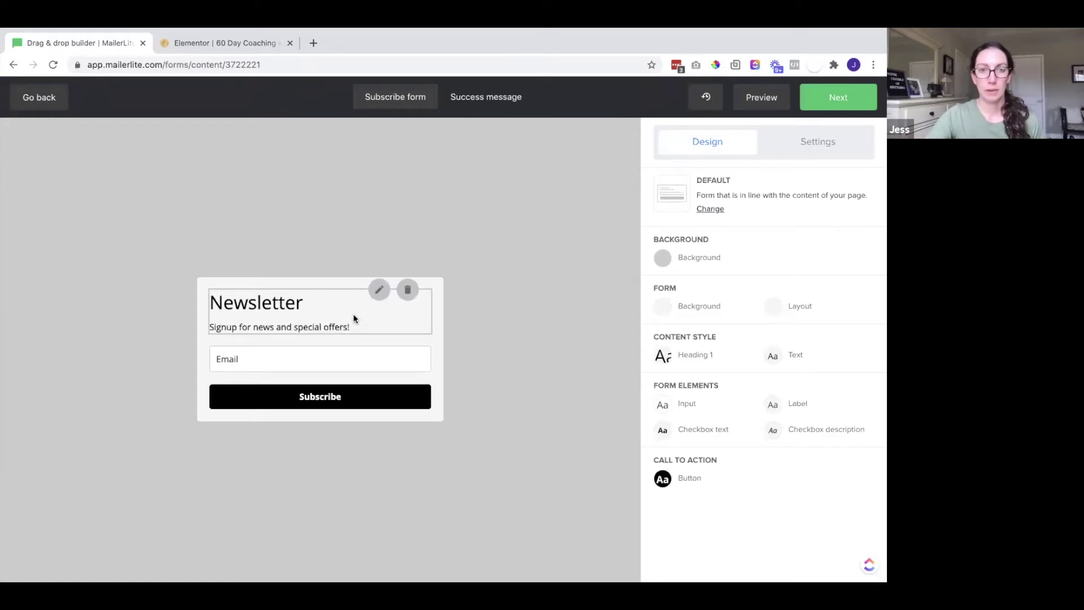
click(377, 291)
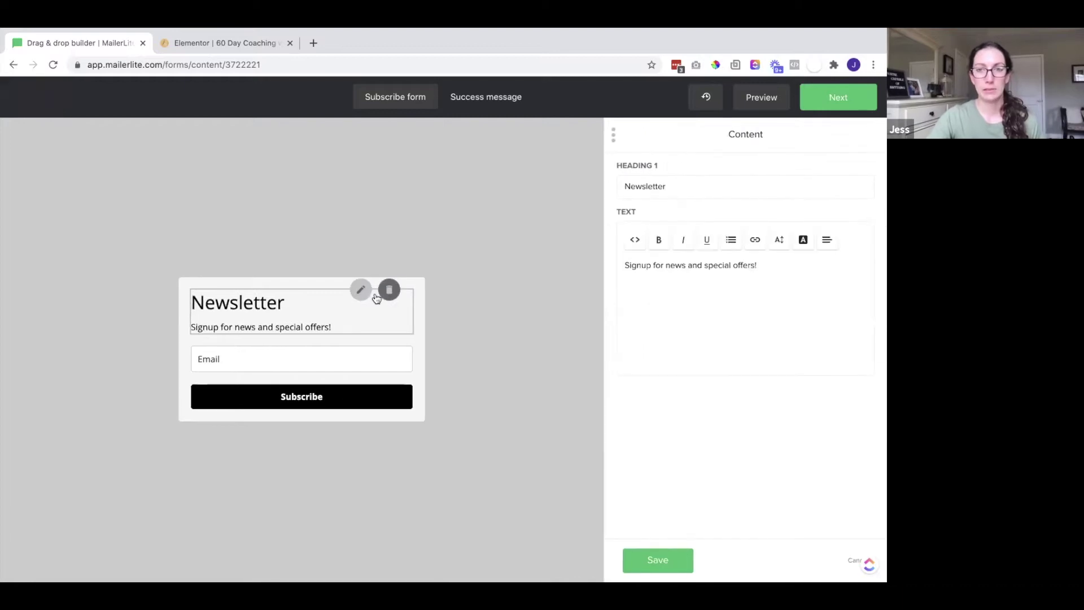
triple_click(703, 187)
key(BackSpace)
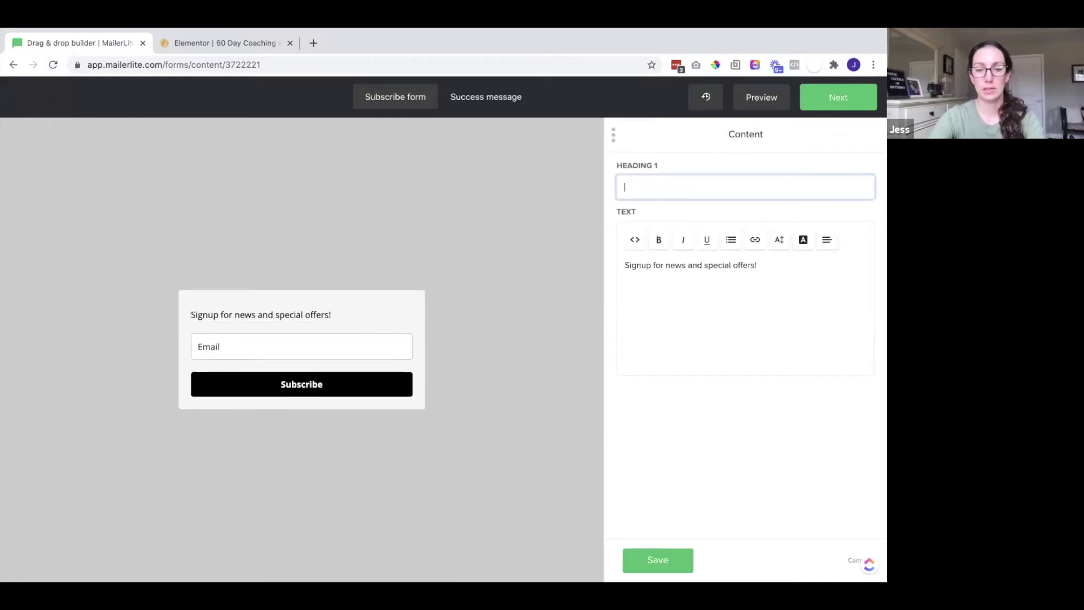
text(Get my free guide)
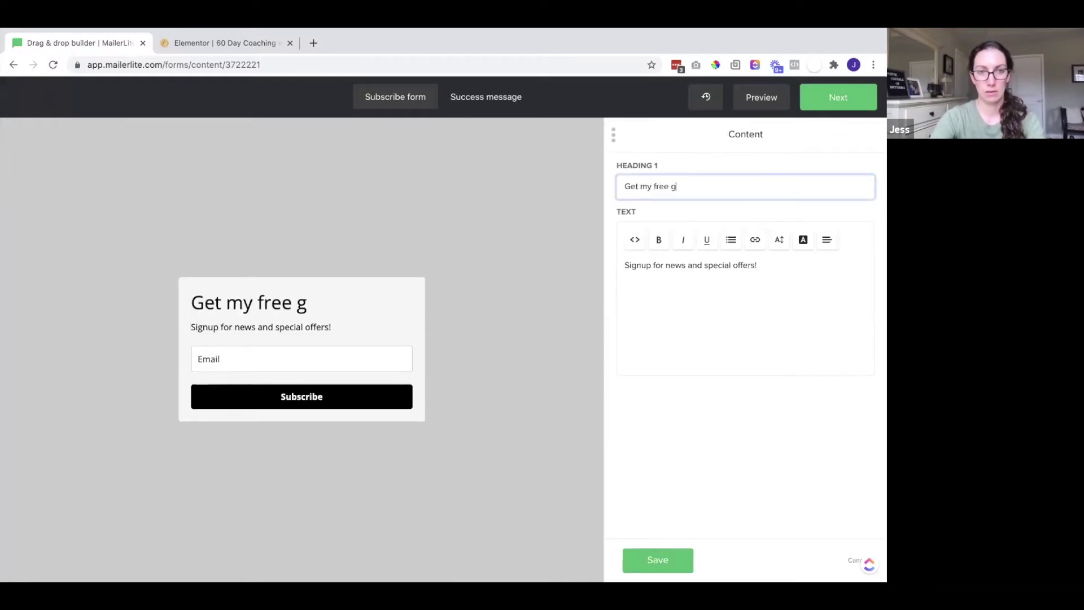
click(752, 271)
triple_click(752, 270)
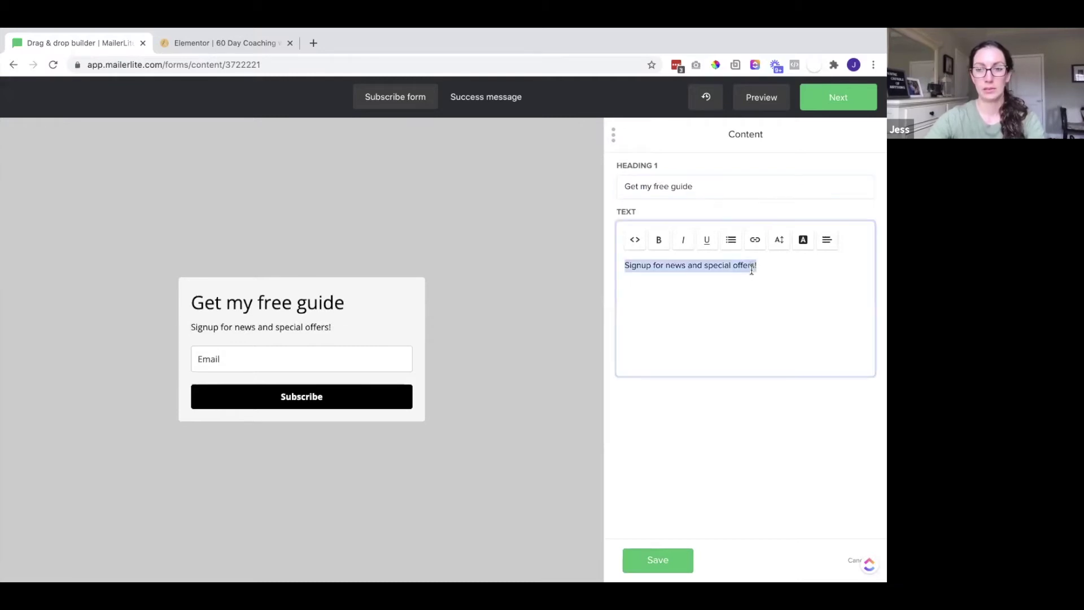
key(BackSpace)
text(Si)
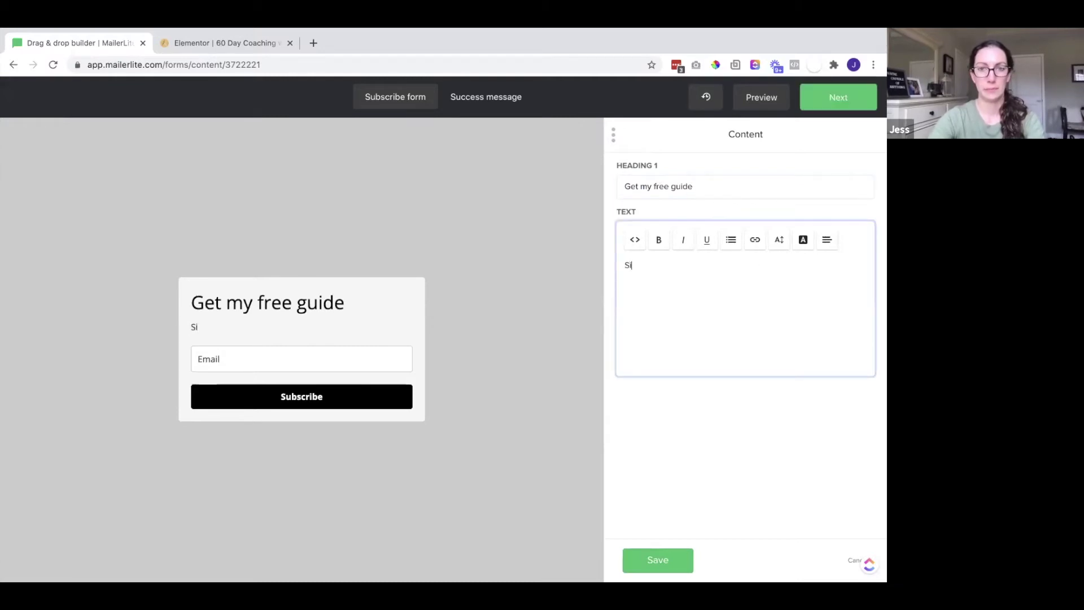
text(gn up below)
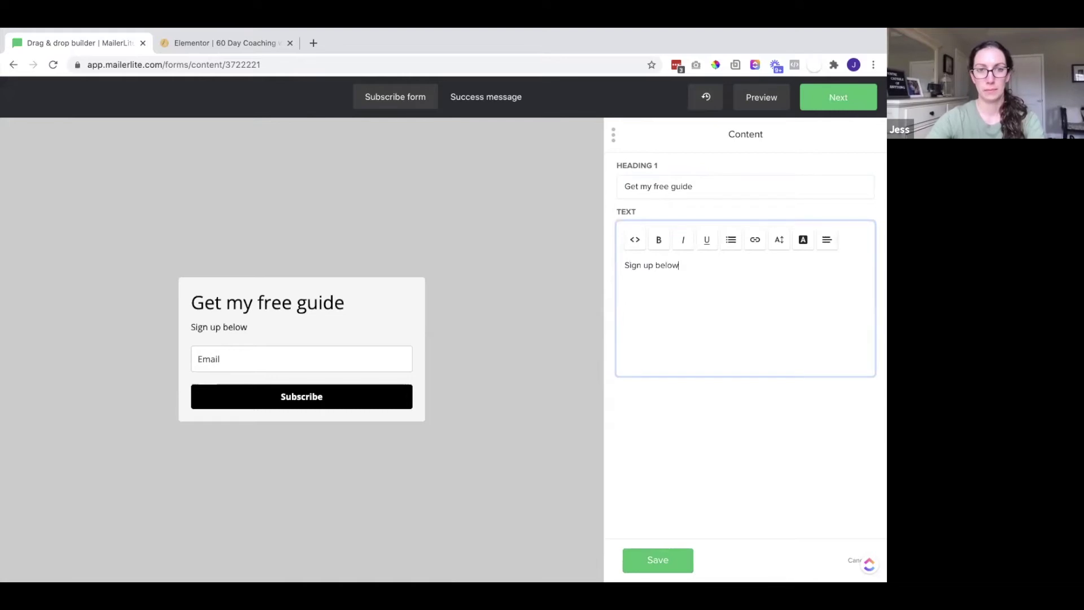
Step: Add a Name field and move it above the Email field
click(389, 346)
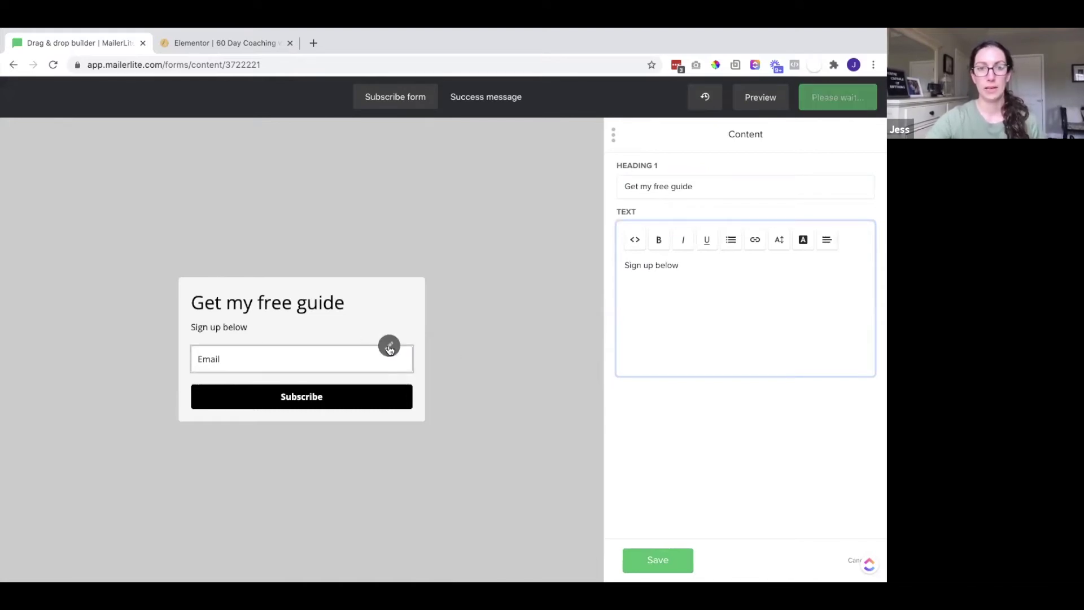
click(698, 266)
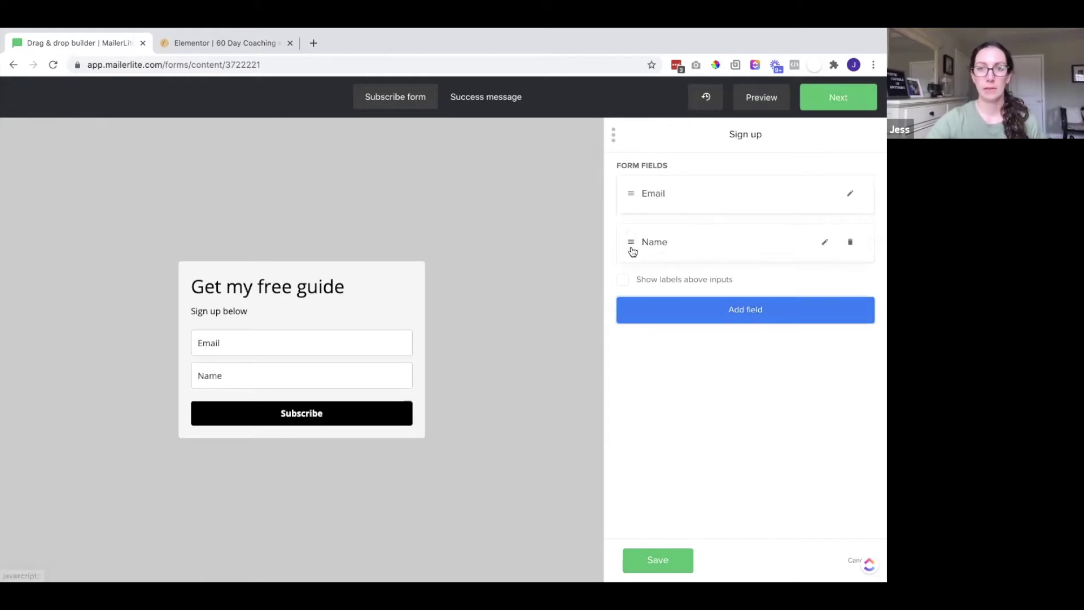
drag(628, 240, 615, 168)
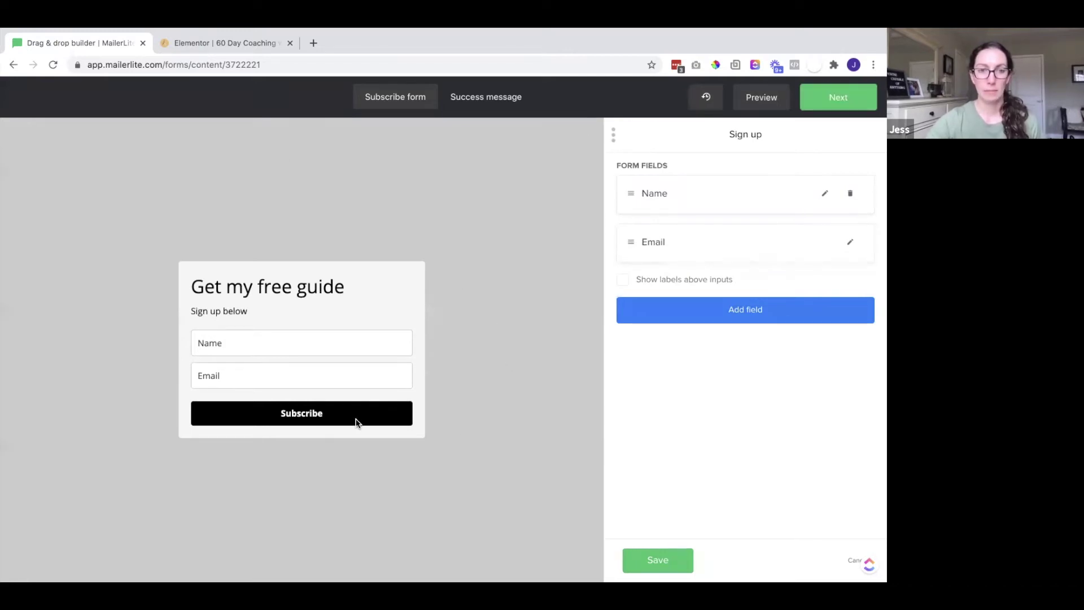
Step: Save the field changes and relabel the Subscribe button 'Get it now!'
click(658, 559)
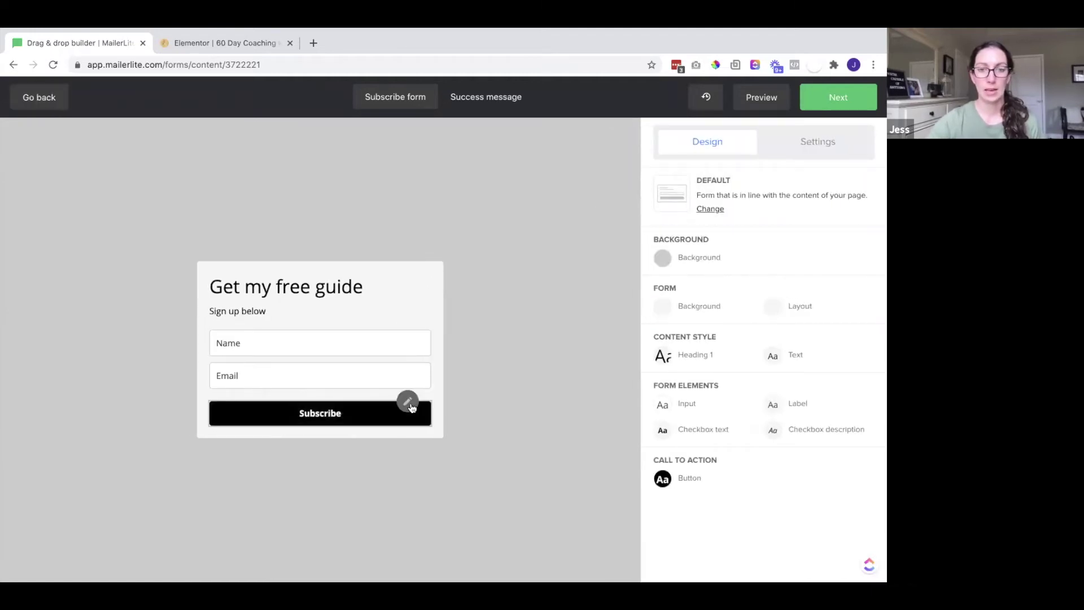
click(410, 404)
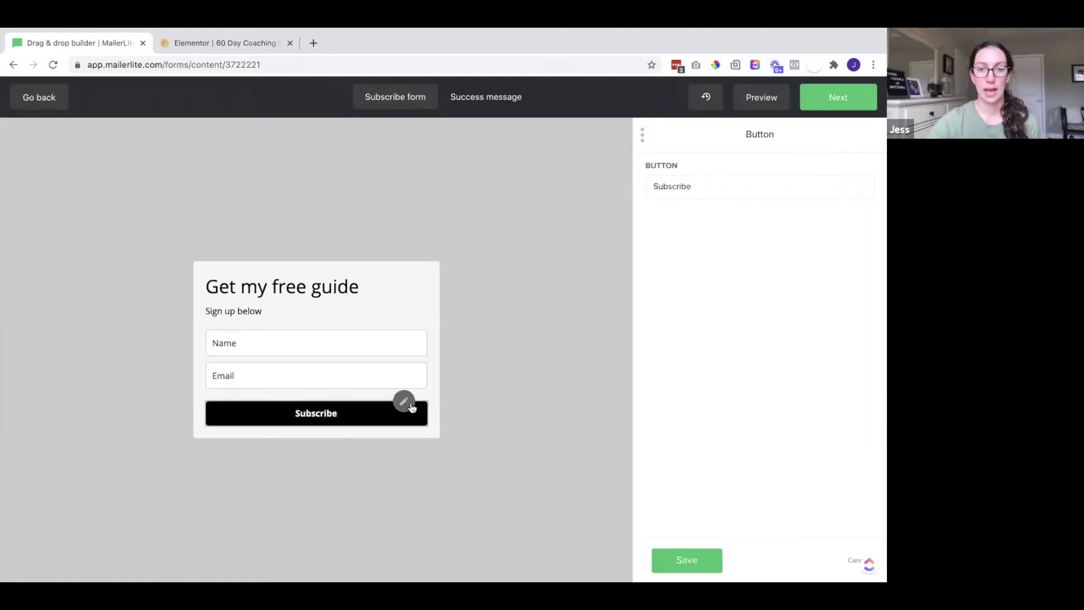
double_click(684, 184)
text(Get it n)
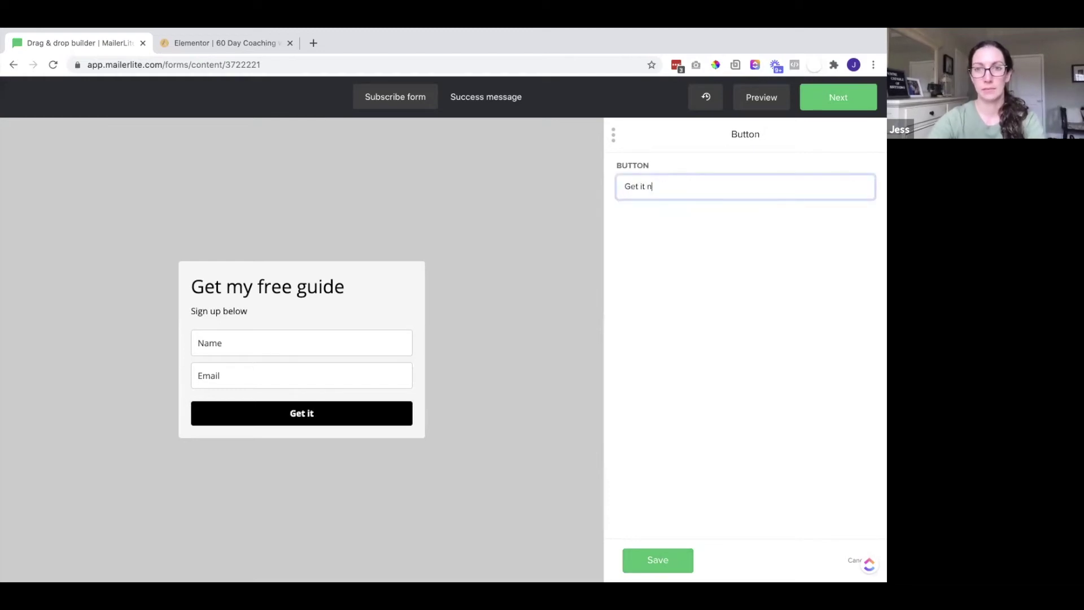
text(ow!)
click(672, 564)
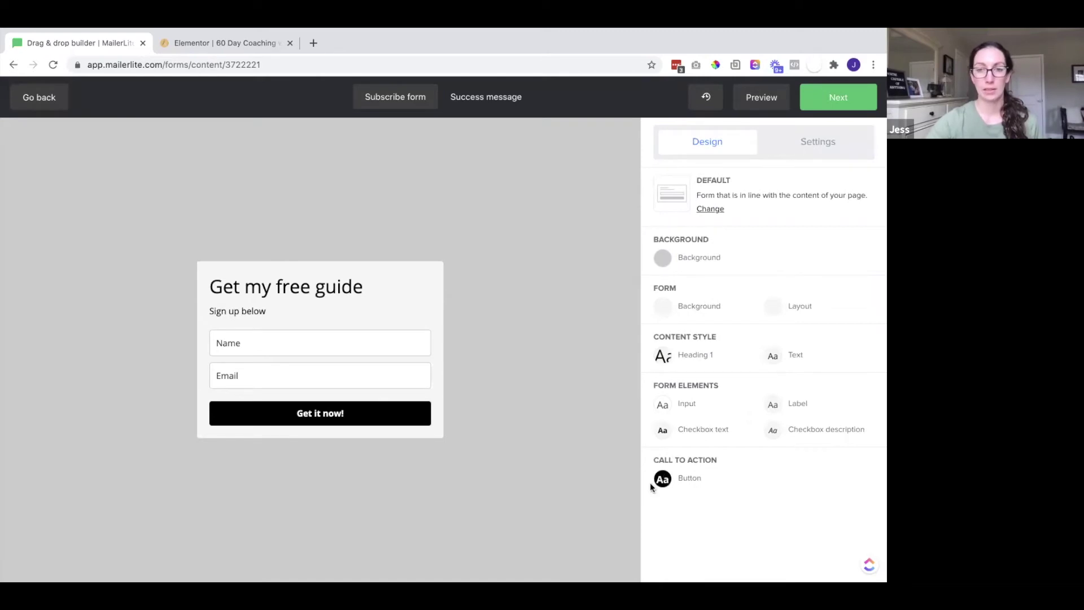
Step: Set the button background colour to dark red (#b02020)
click(669, 484)
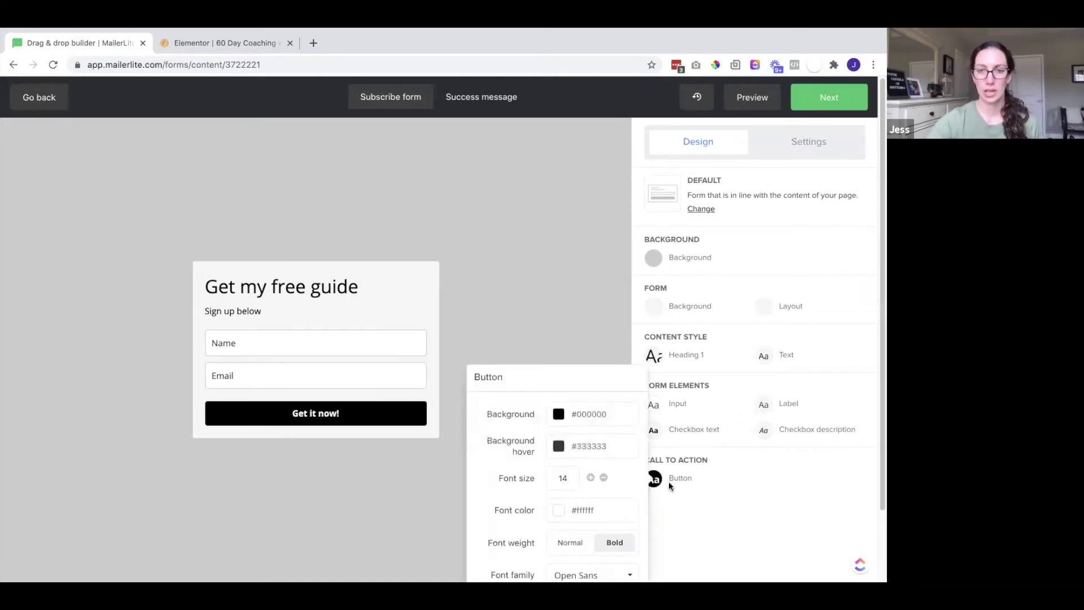
click(601, 415)
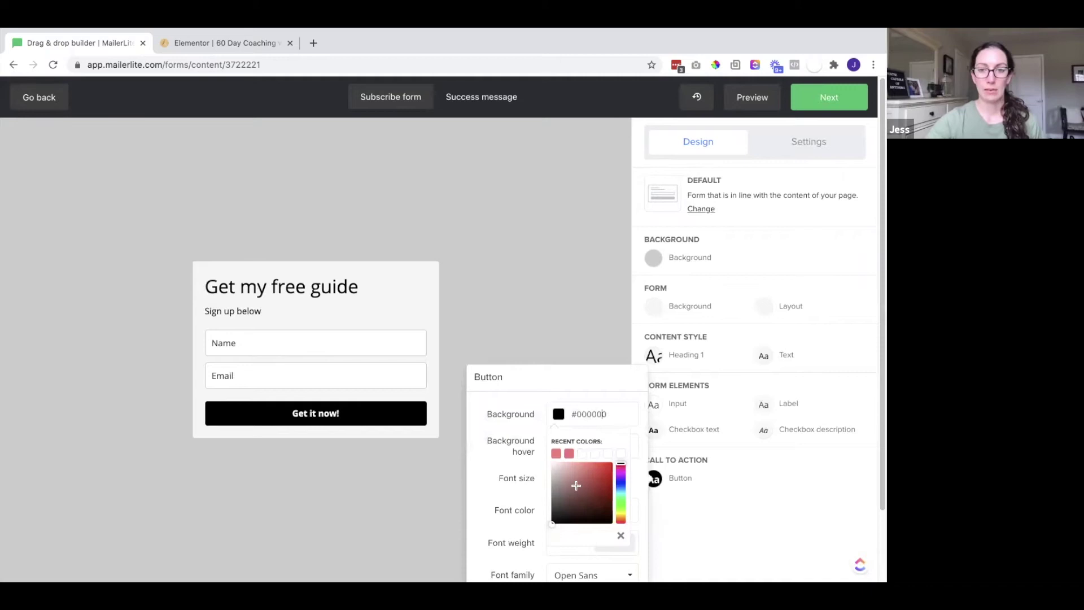
drag(579, 479, 601, 480)
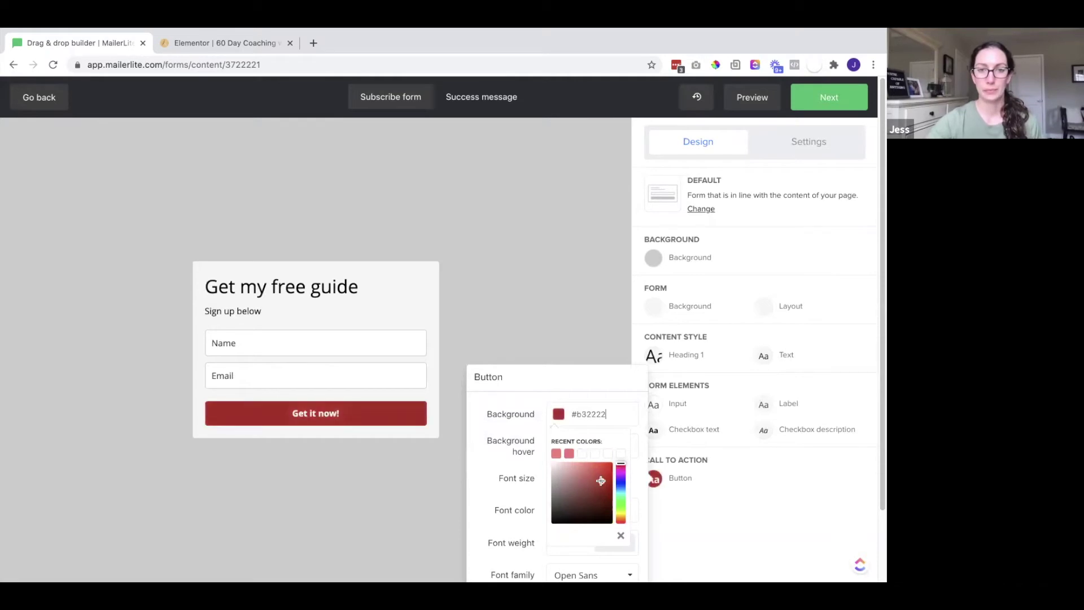
click(558, 342)
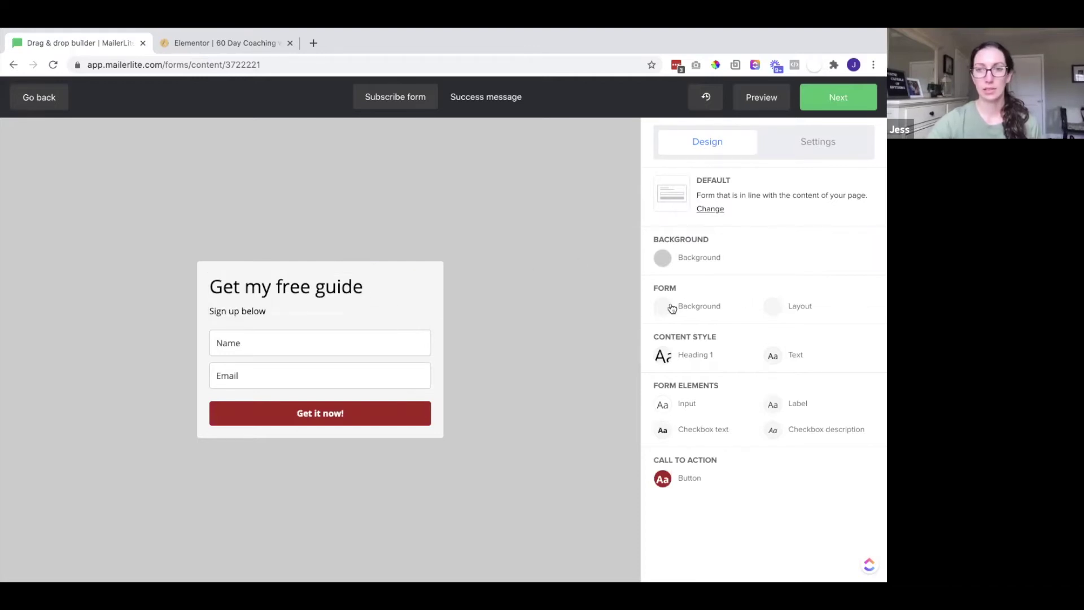
Step: Lighten the page background colour to near white and save it
click(662, 261)
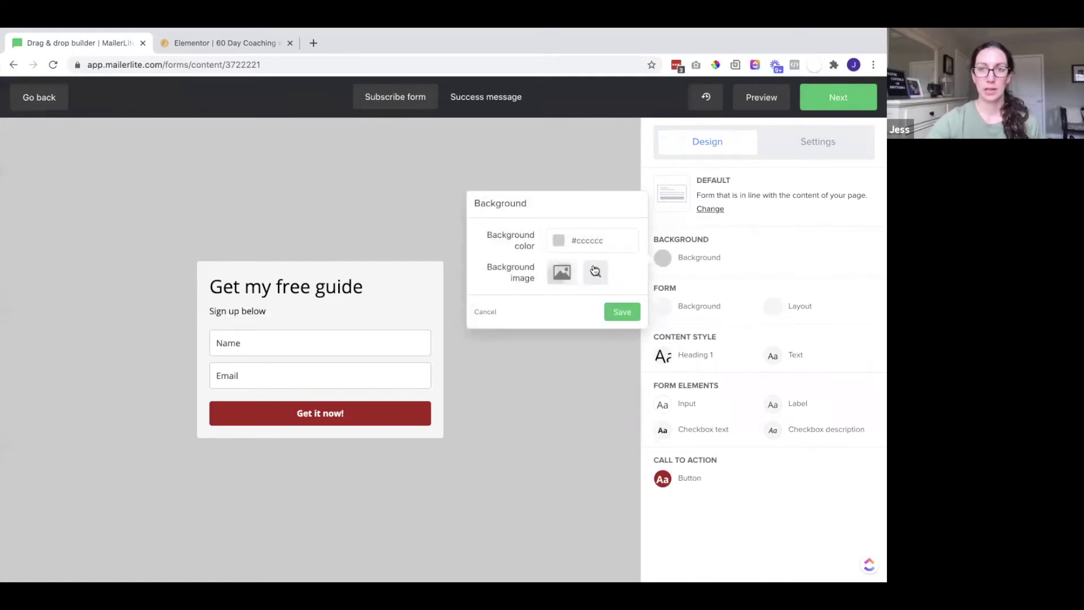
click(599, 240)
drag(564, 302, 552, 292)
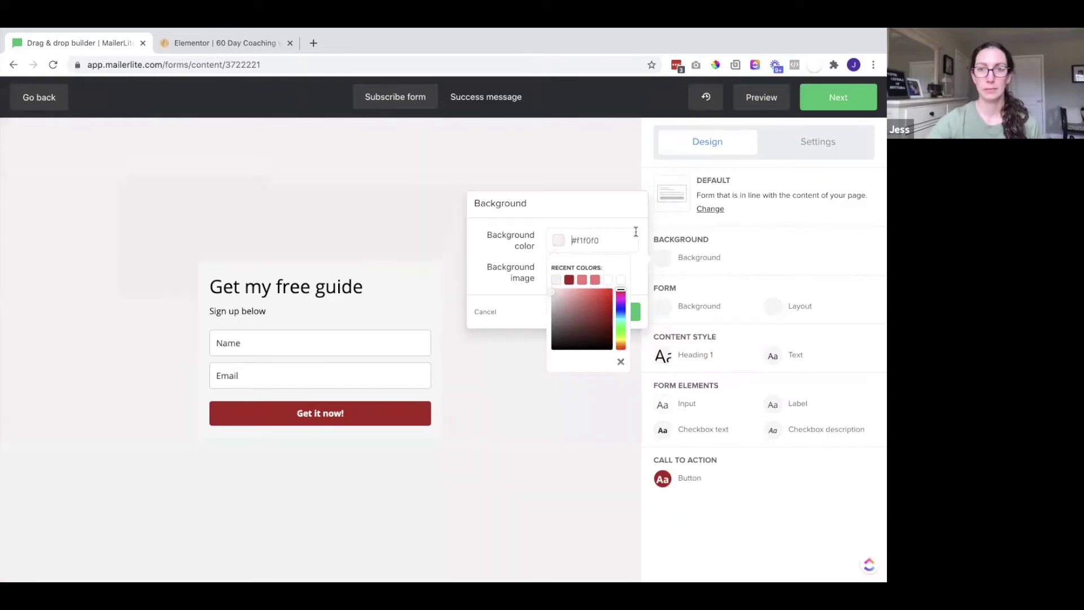
click(665, 305)
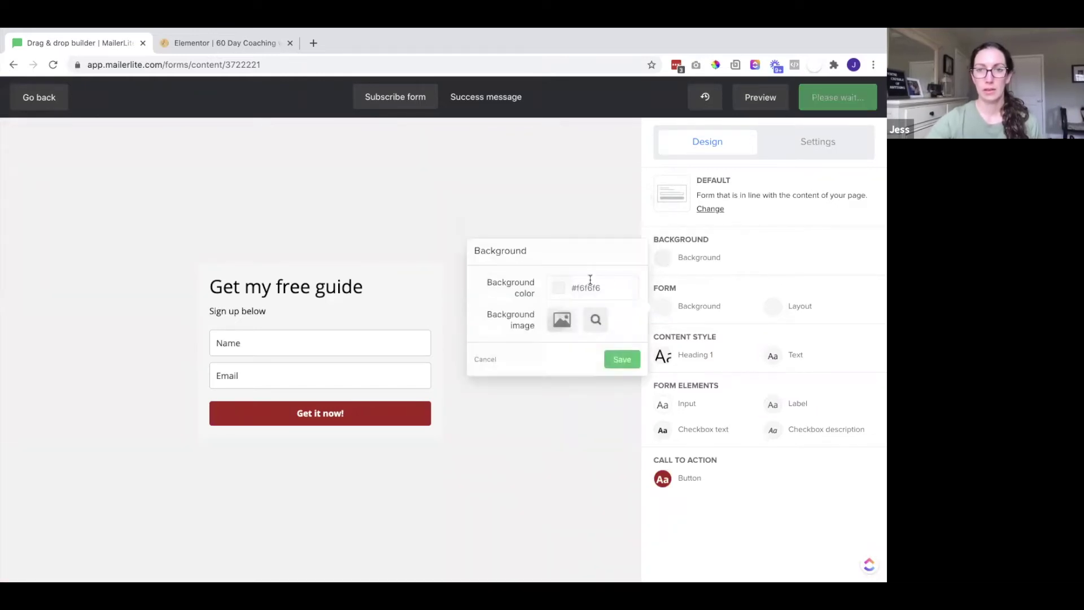
Step: Give the form a very light pink background (#ffe8e8)
click(582, 287)
click(578, 338)
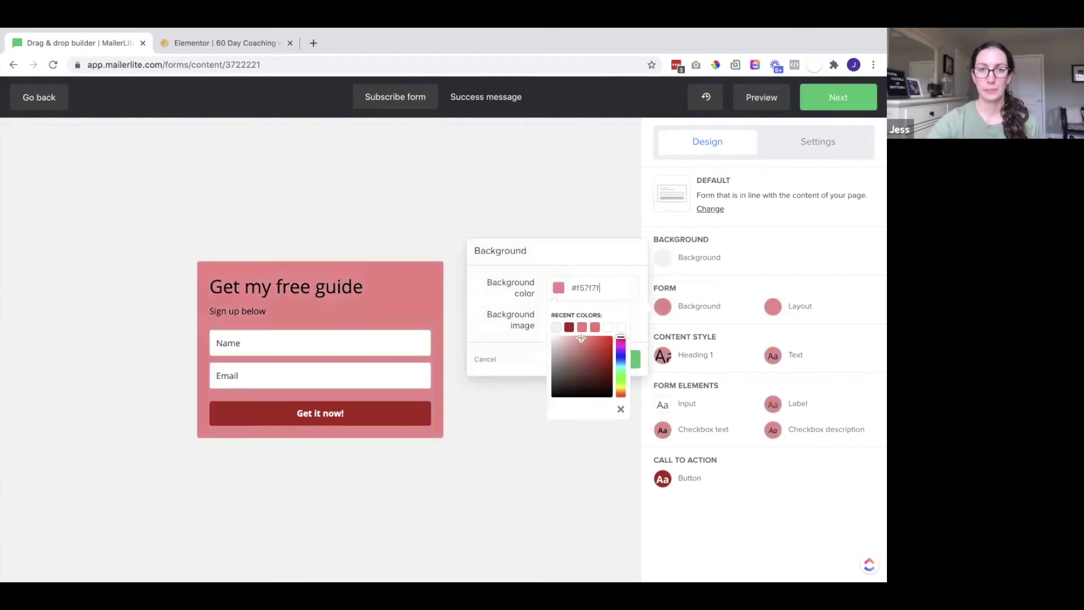
drag(571, 334, 555, 331)
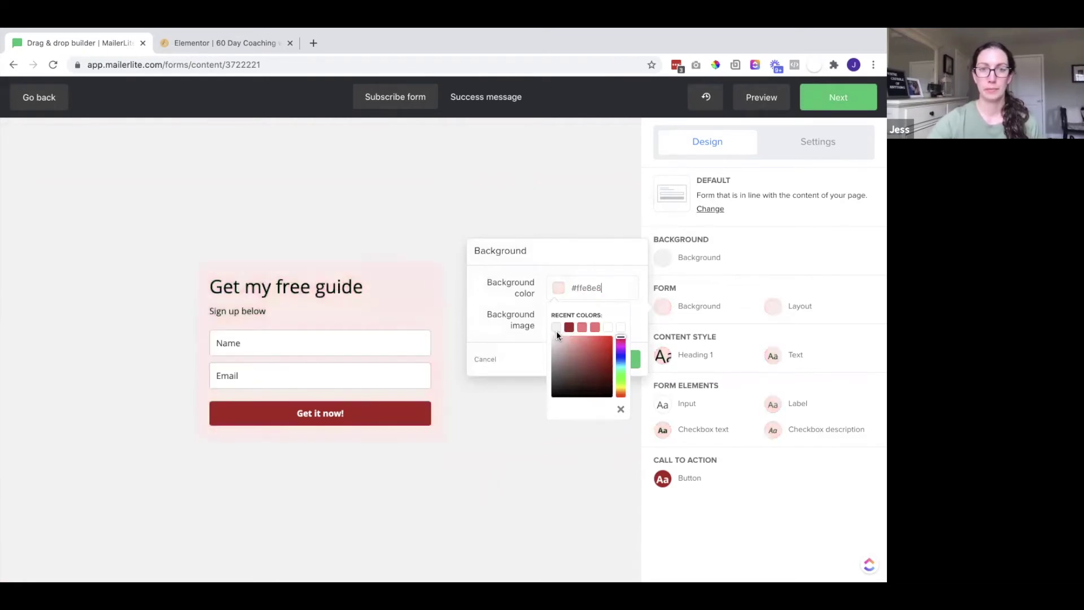
click(783, 285)
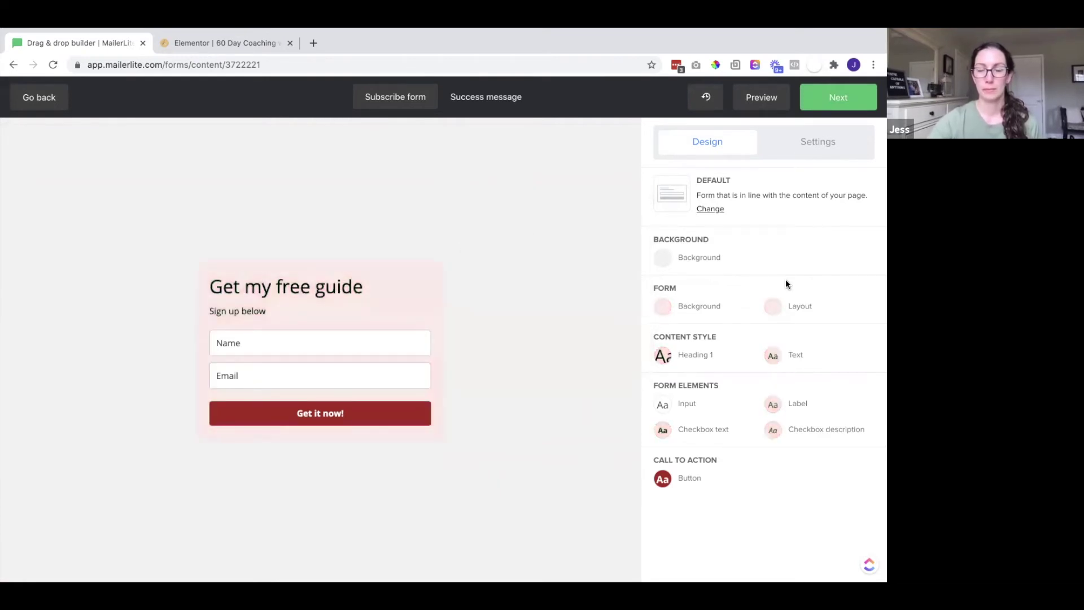
Step: Save the form layout at 400 width, 4 border radius, with its alignment chosen
click(790, 308)
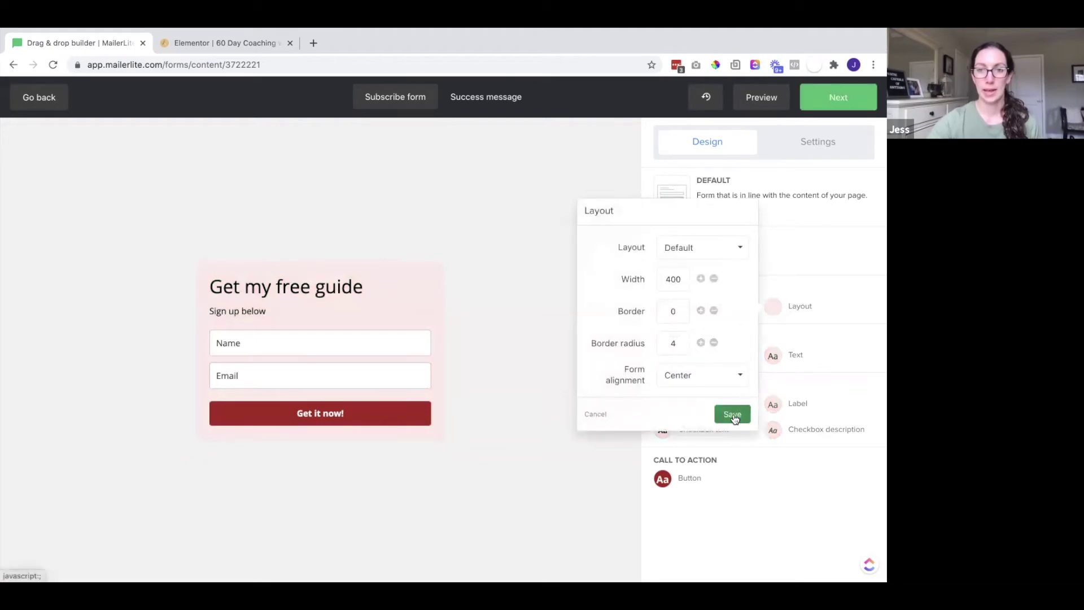
click(709, 382)
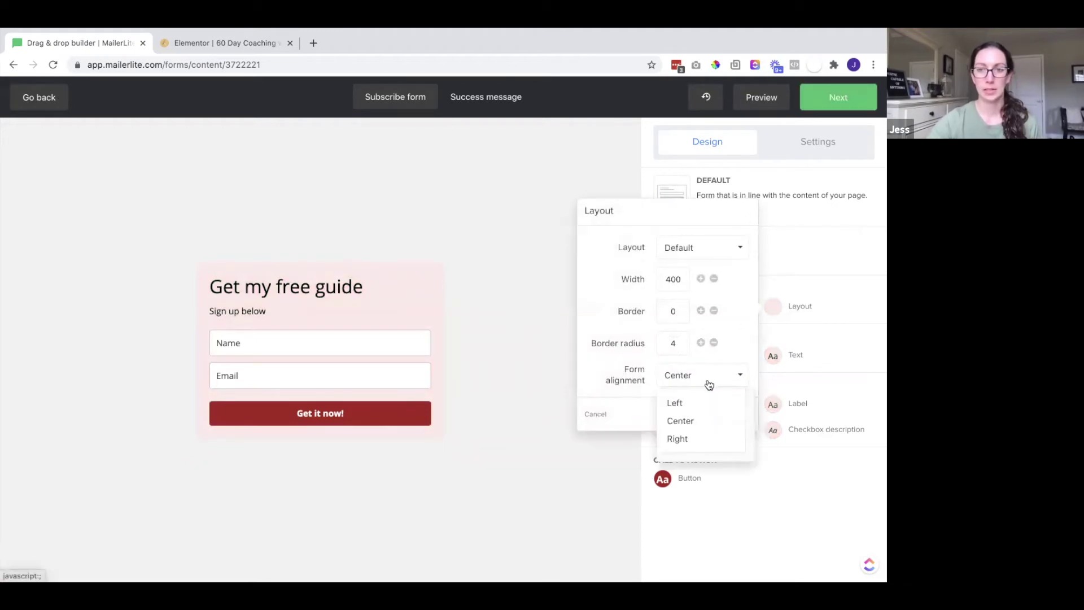
click(699, 401)
click(730, 415)
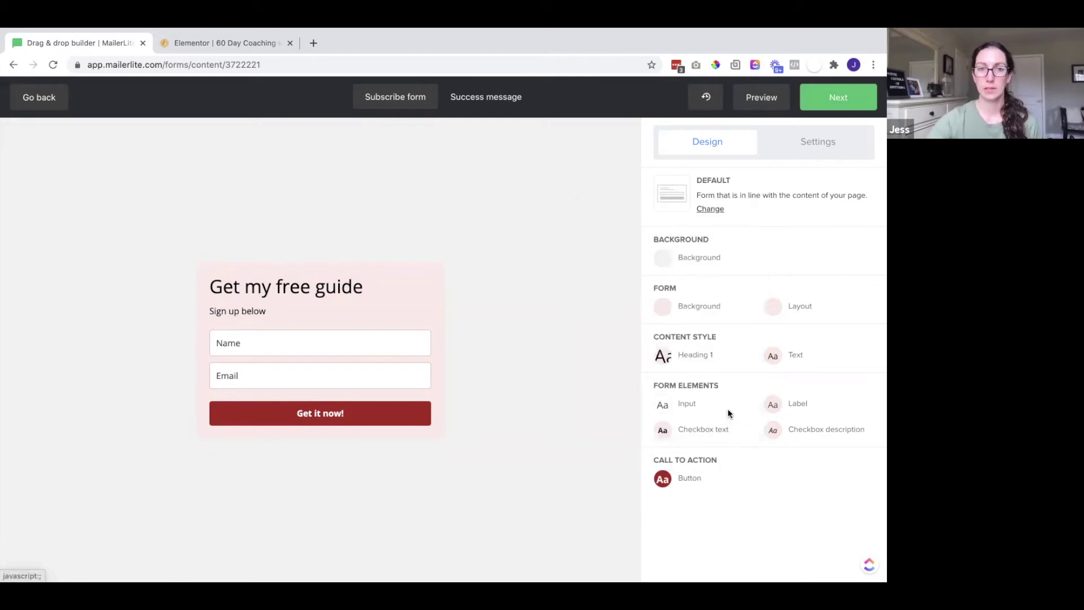
Step: Switch the form from the default layout to the Card layout
click(714, 210)
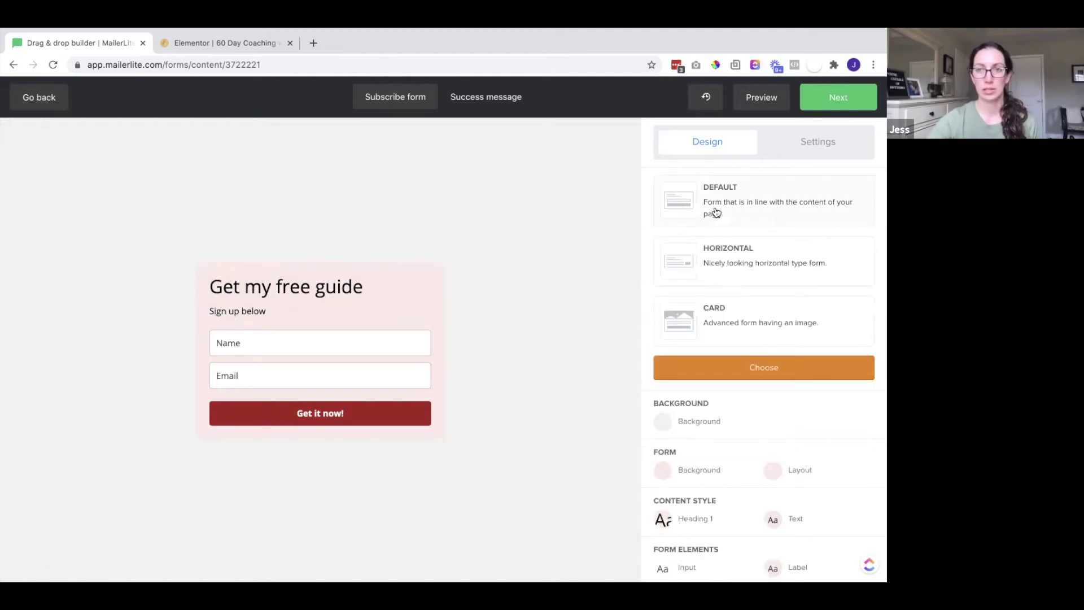
click(722, 264)
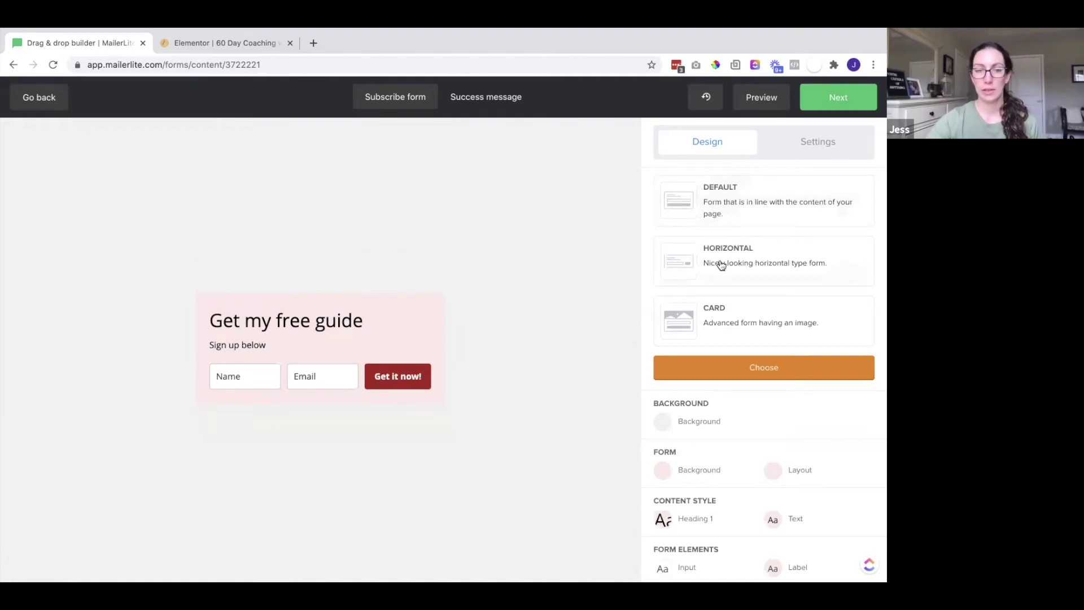
click(734, 328)
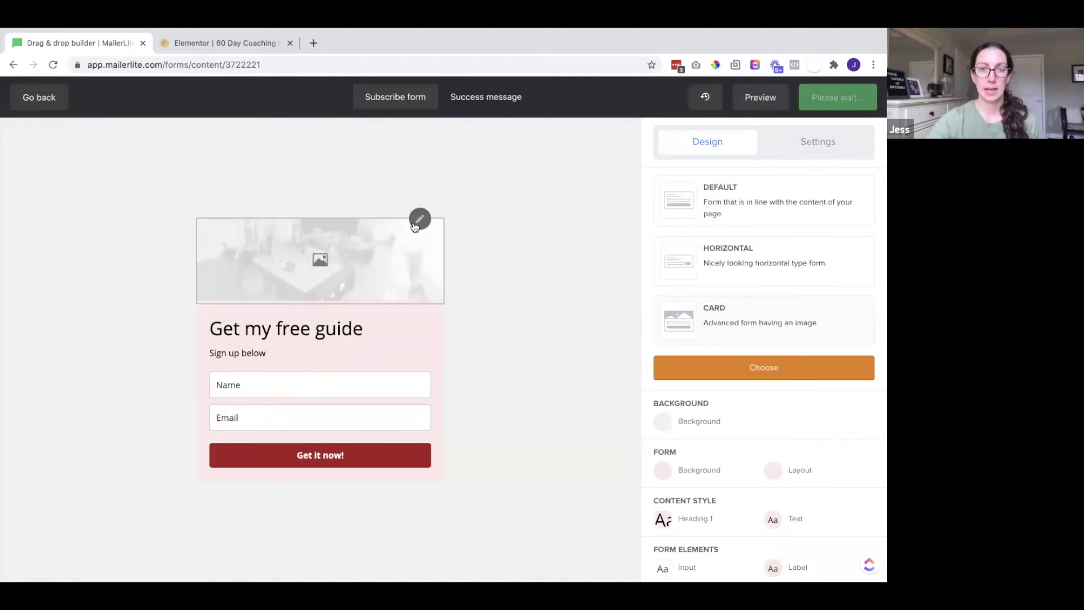
Step: Set the card header image to the 'Top Platforms You Need To Learn' guide mockup
click(416, 224)
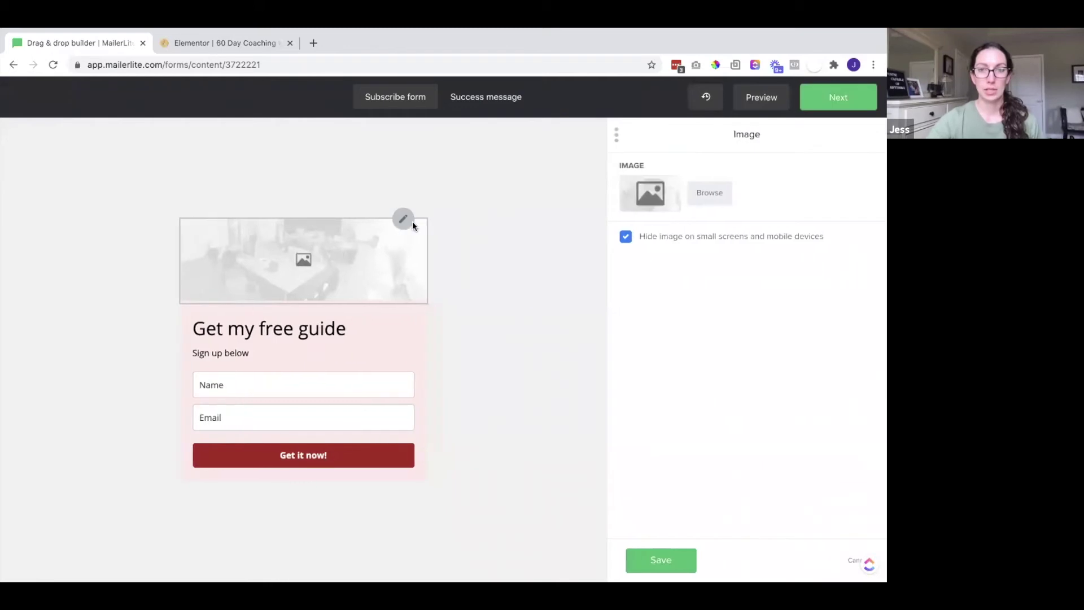
click(700, 198)
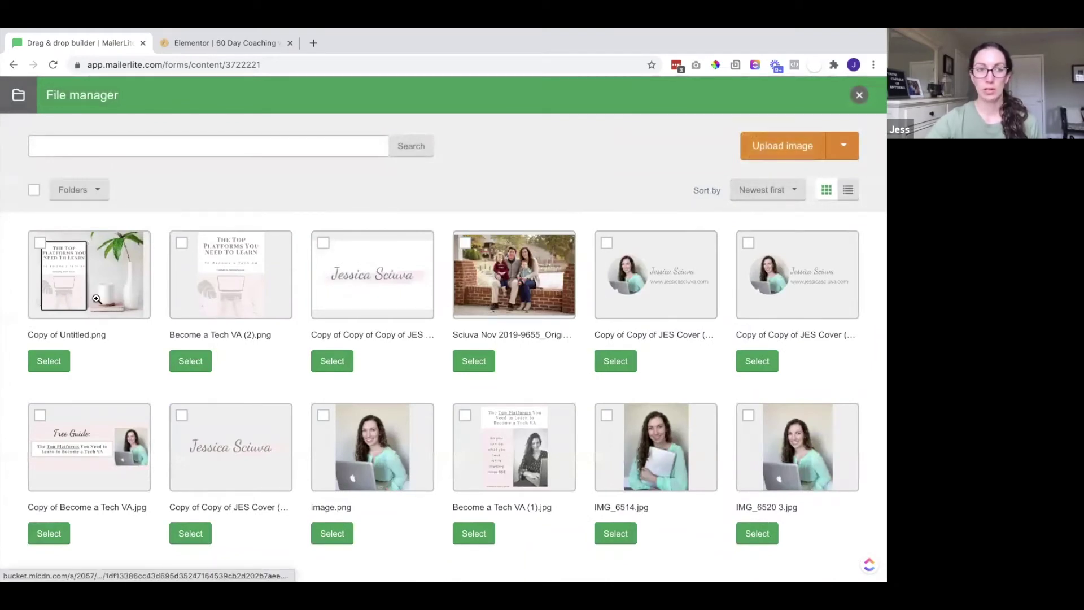
click(49, 361)
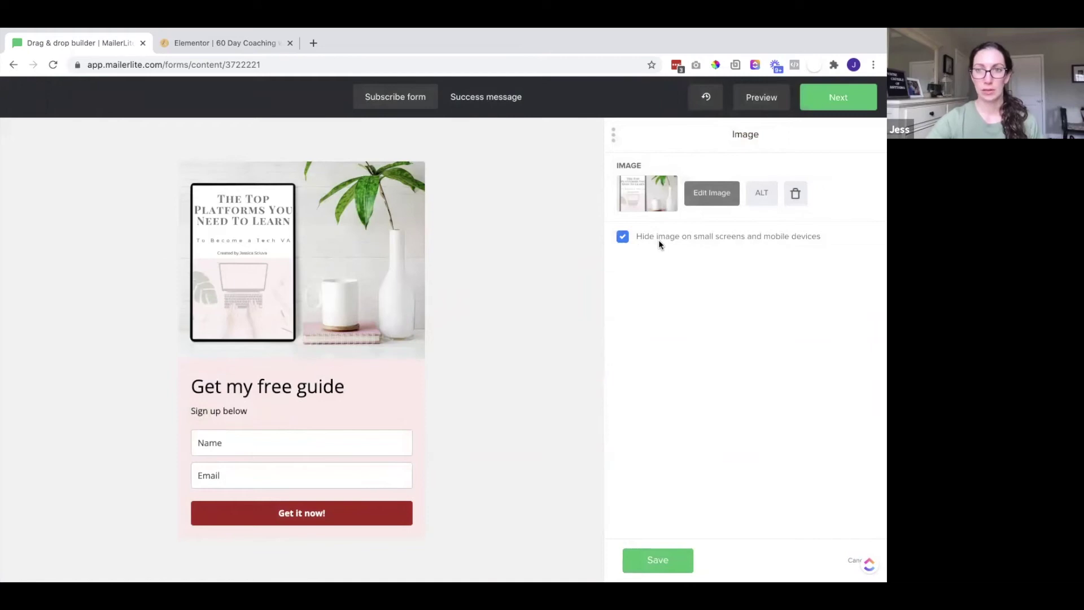
click(663, 555)
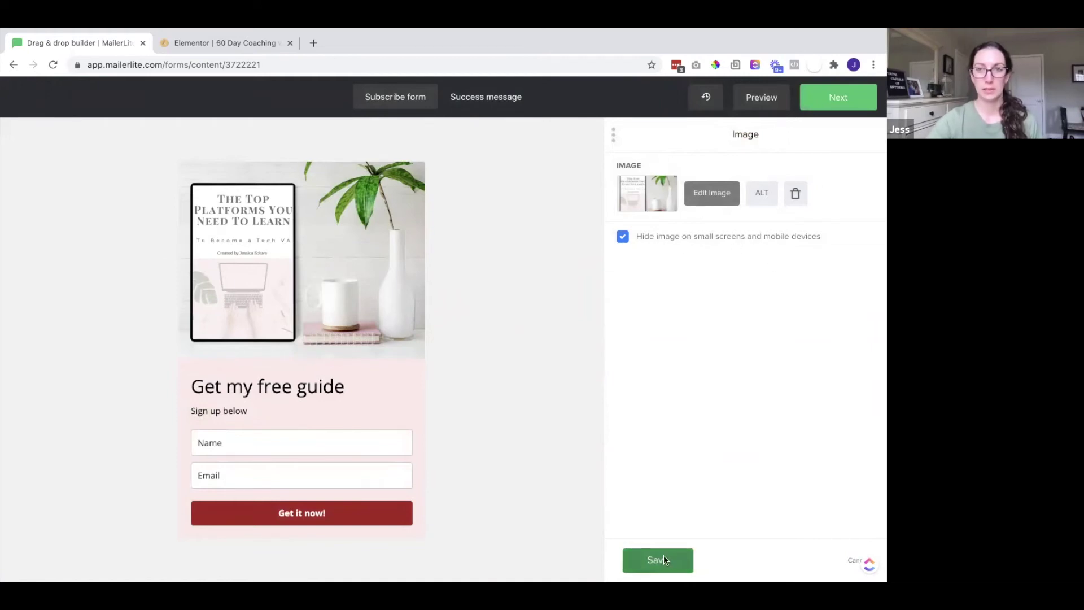
Step: Save the Heading 1 text style and switch to the Thank you! success message view
scroll(788, 323, down, 3)
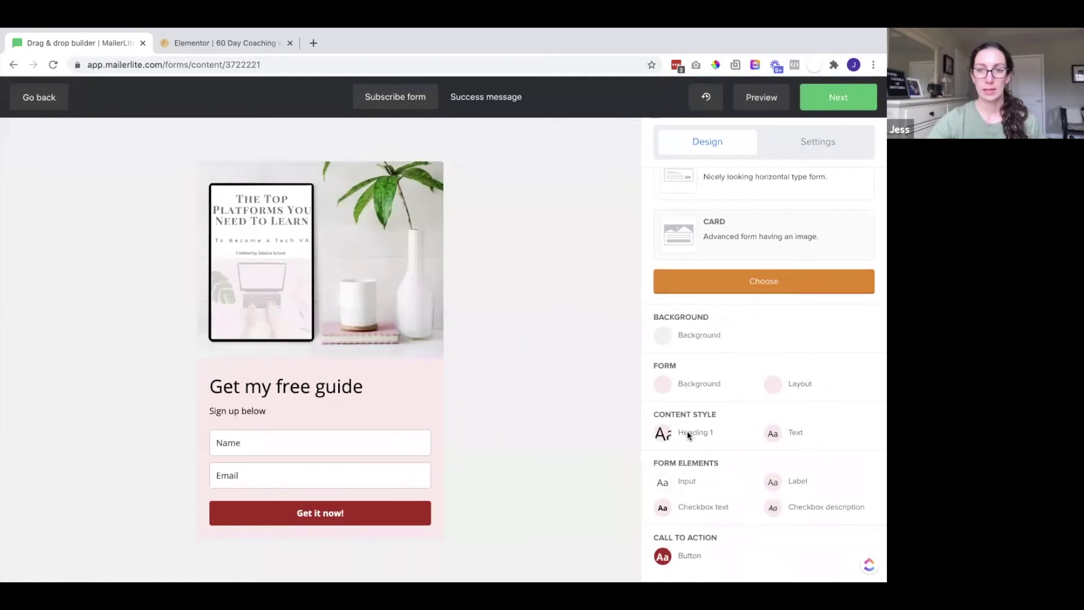
click(665, 435)
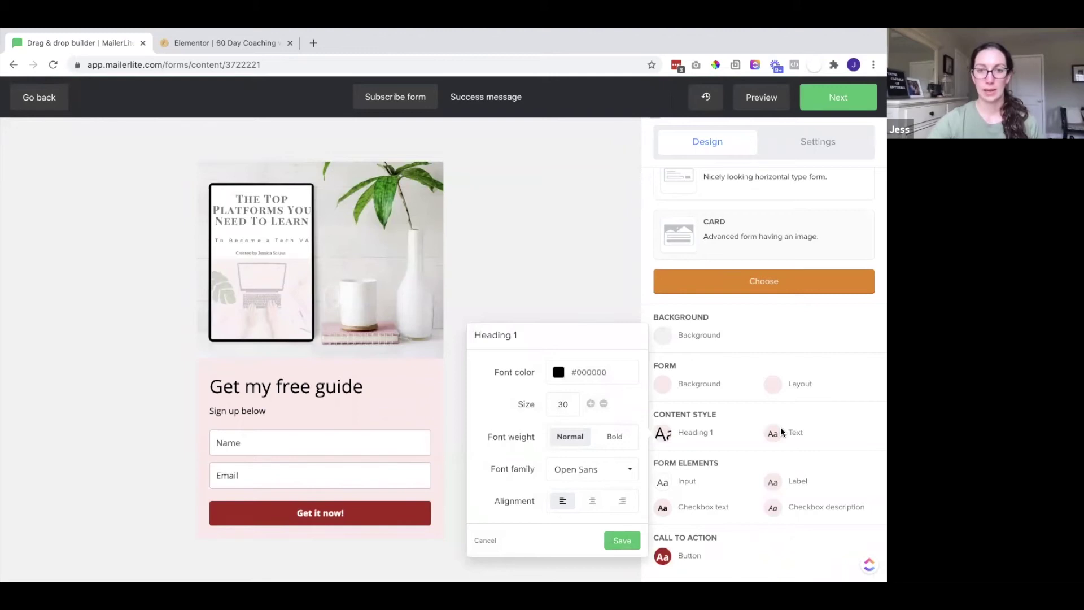
click(621, 540)
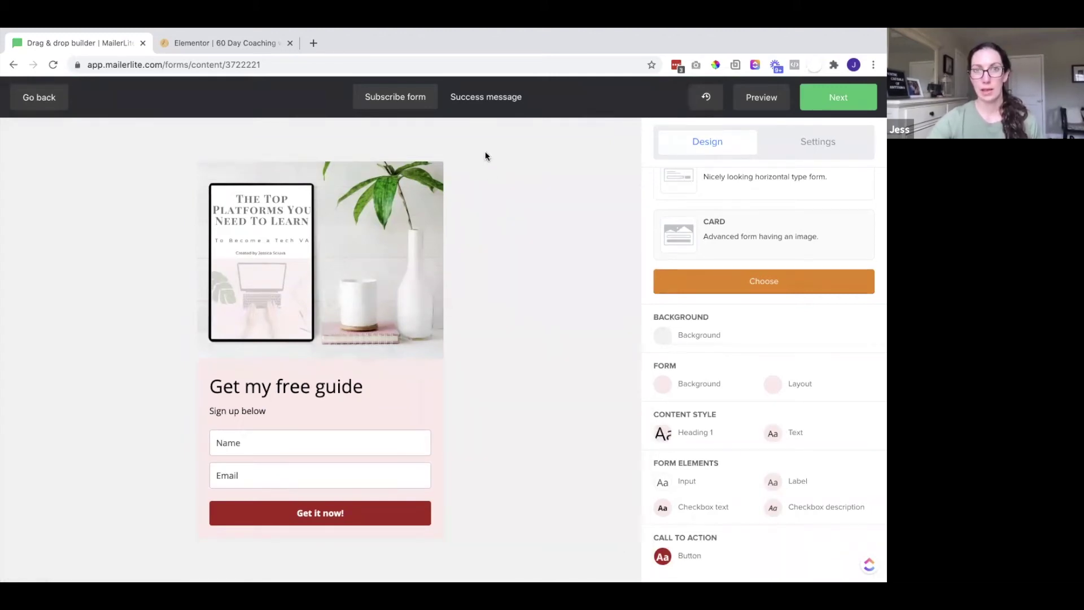
click(479, 99)
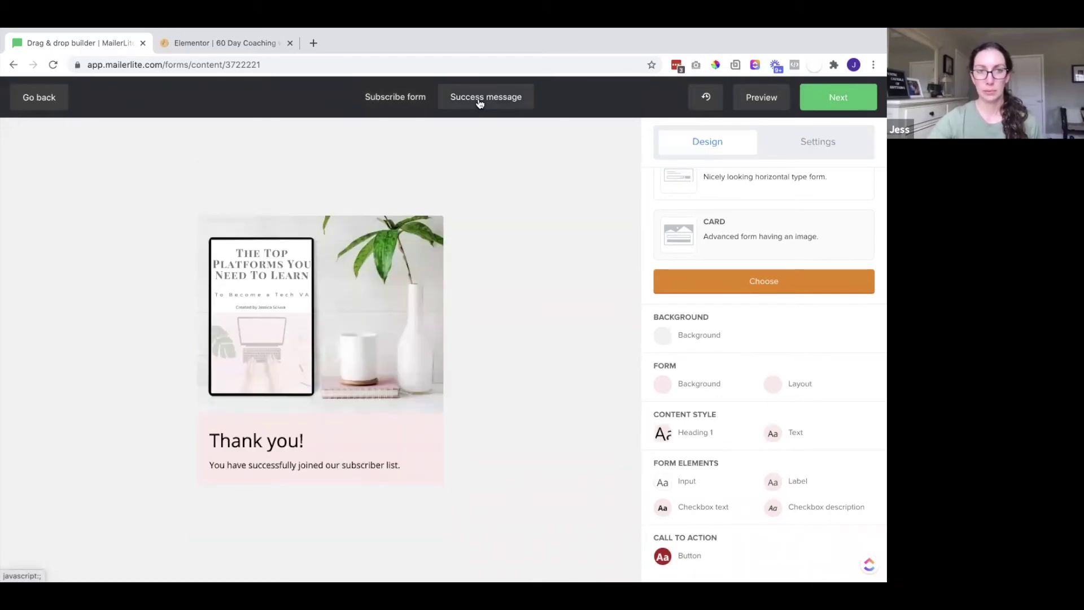
Step: Change the success message text to 'Your guide is on its way!' and save it
mouse_move(334, 315)
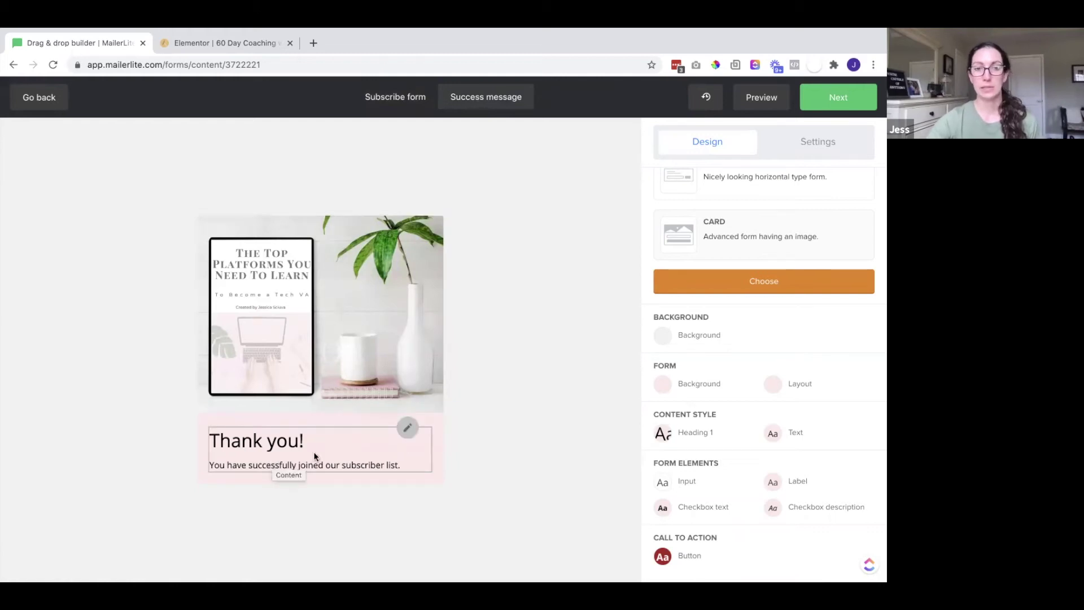
click(408, 428)
drag(805, 267, 641, 268)
key(BackSpace)
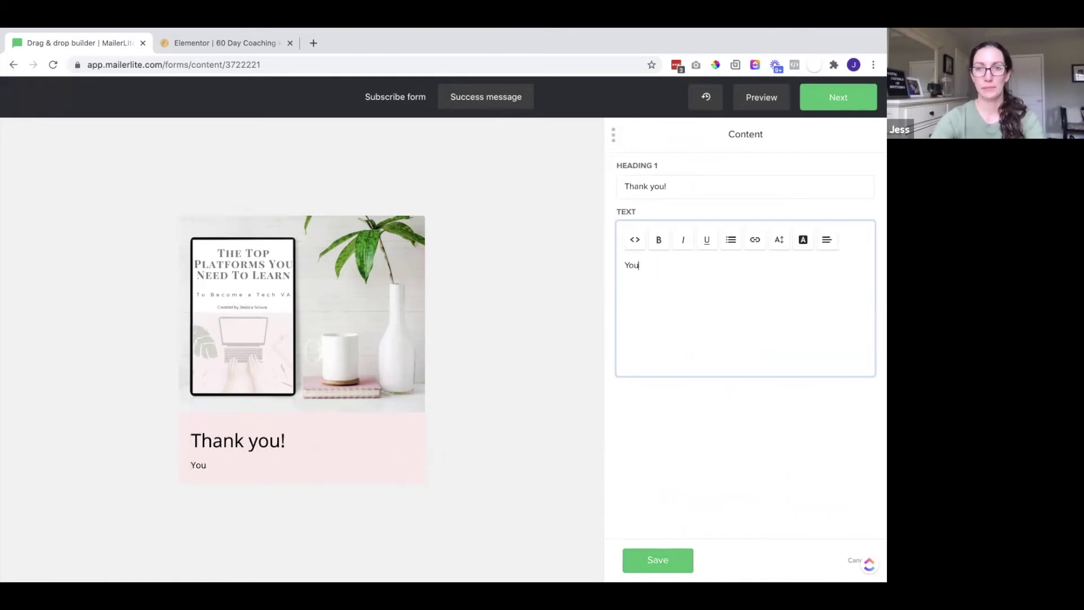
text(r guide is on i)
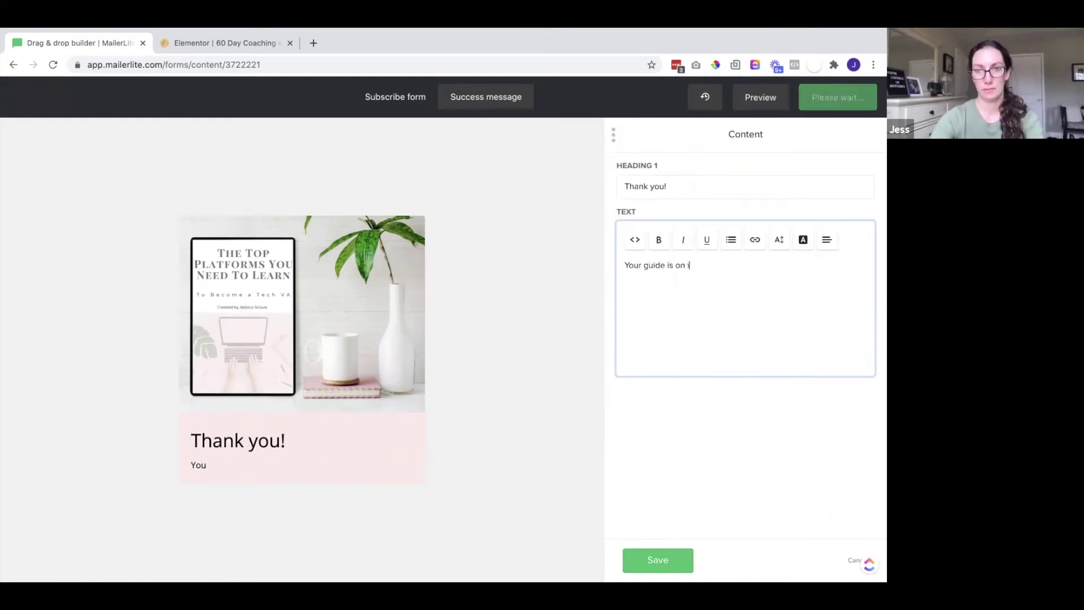
text(ts way!)
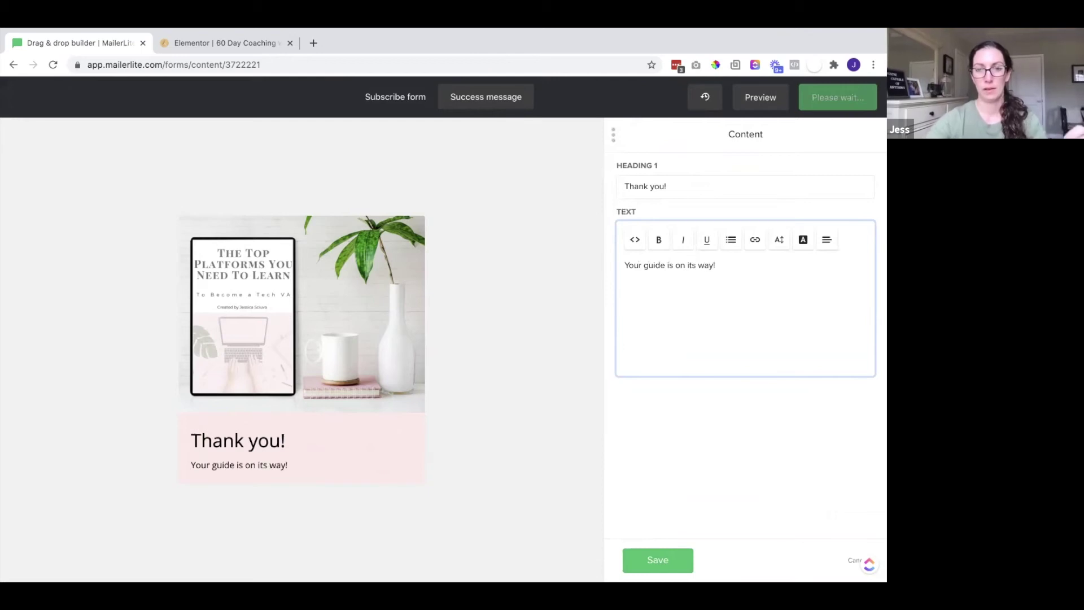
click(656, 561)
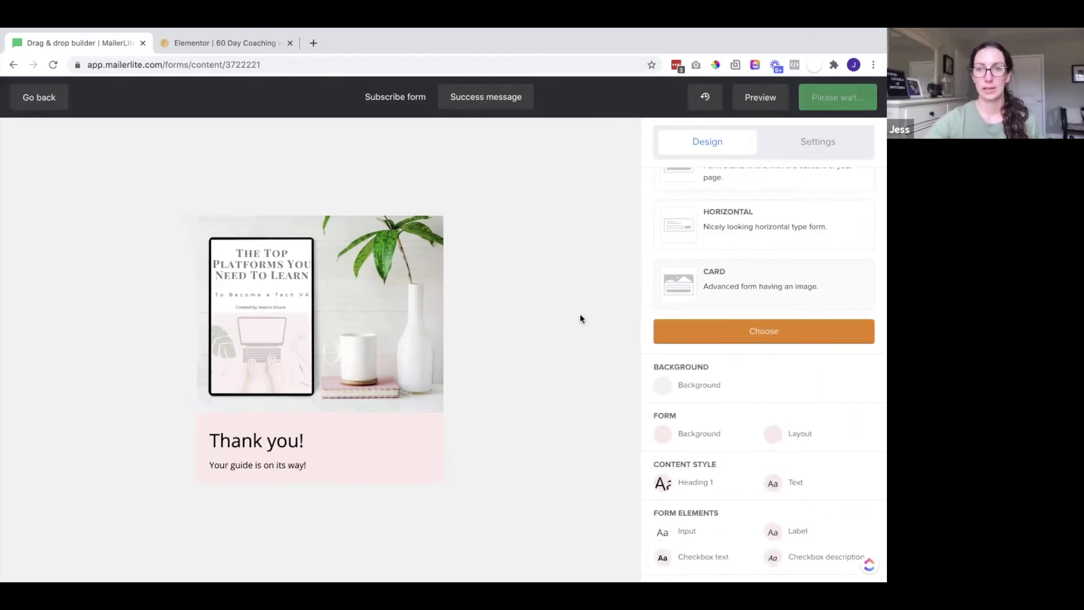
Step: Review the finished signup form and success message views
scroll(781, 268, up, 1)
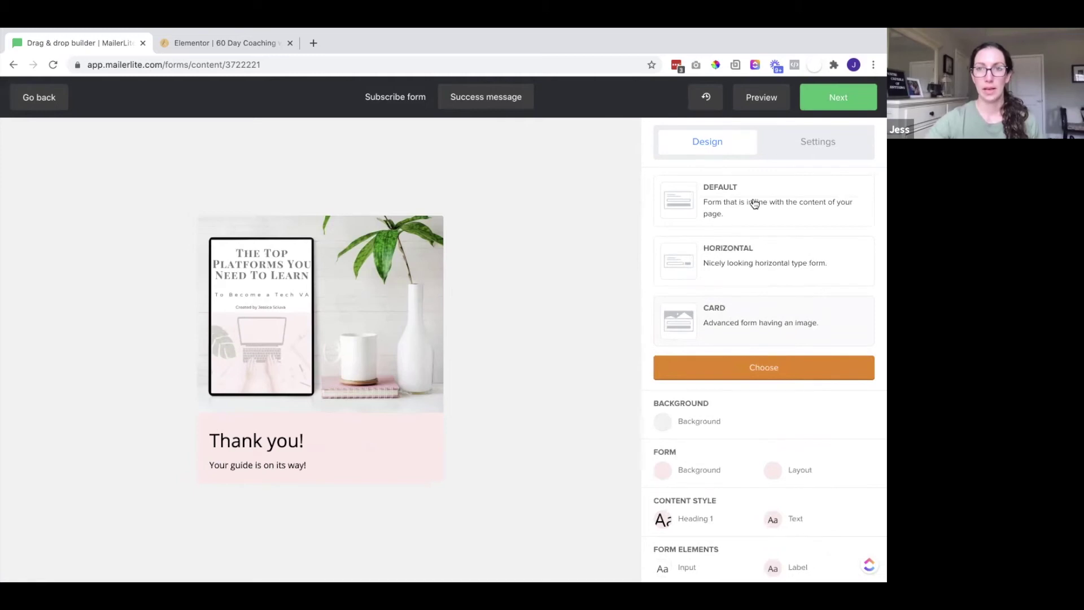
click(393, 97)
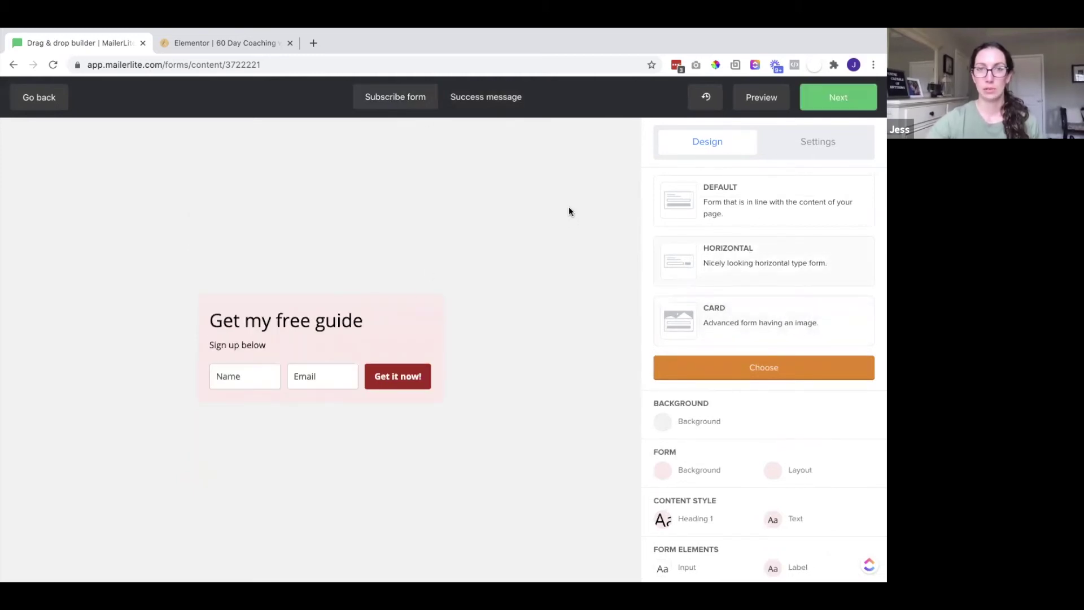
click(509, 100)
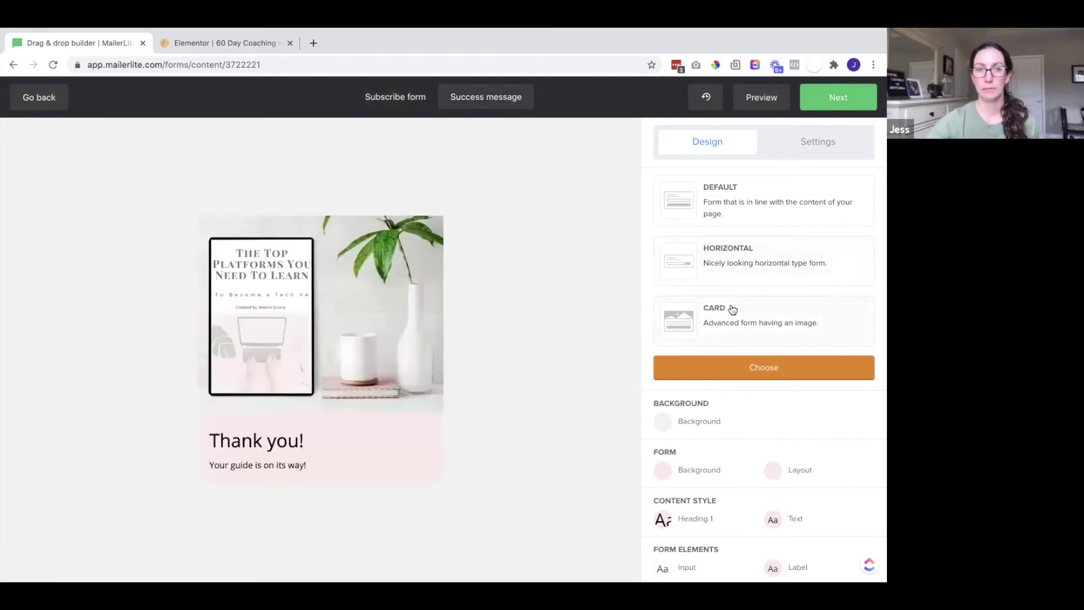
scroll(771, 439, down, 2)
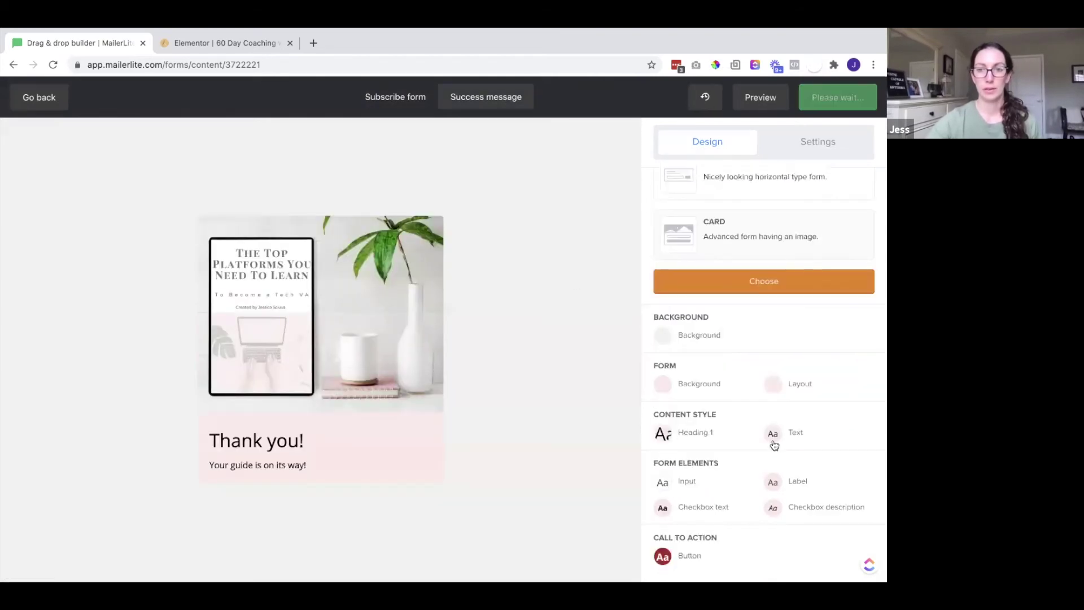
scroll(774, 445, up, 2)
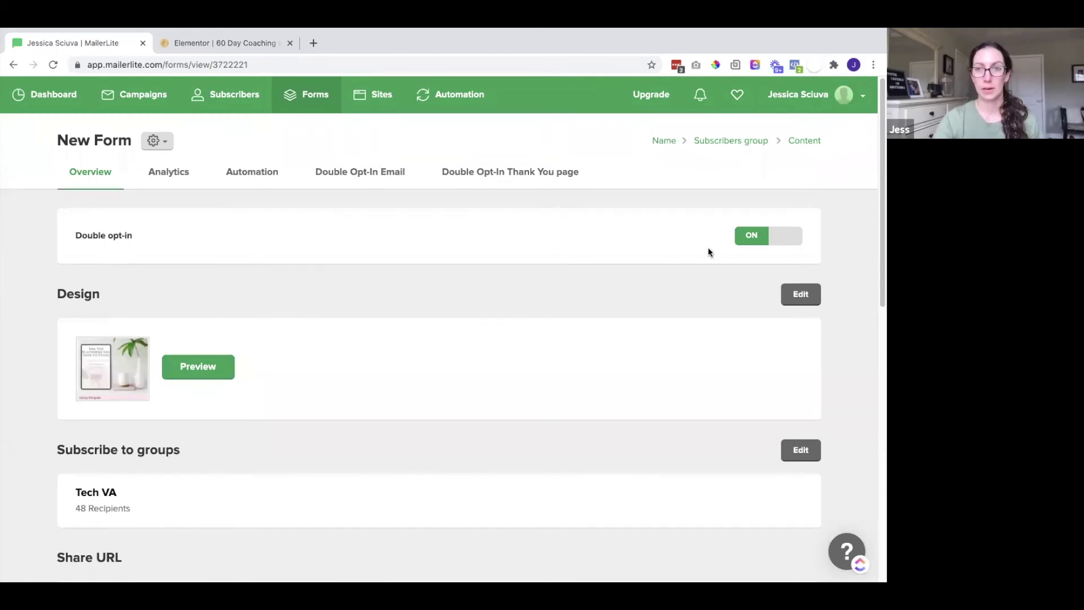
Step: Copy the New Form's share URL from its overview page
scroll(693, 309, down, 5)
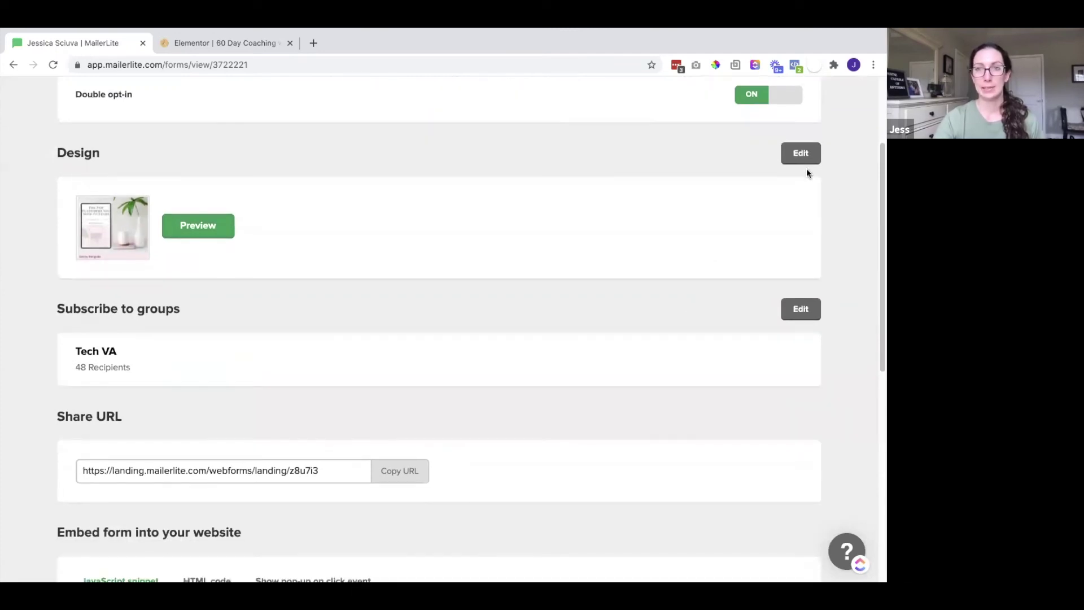
scroll(726, 287, down, 2)
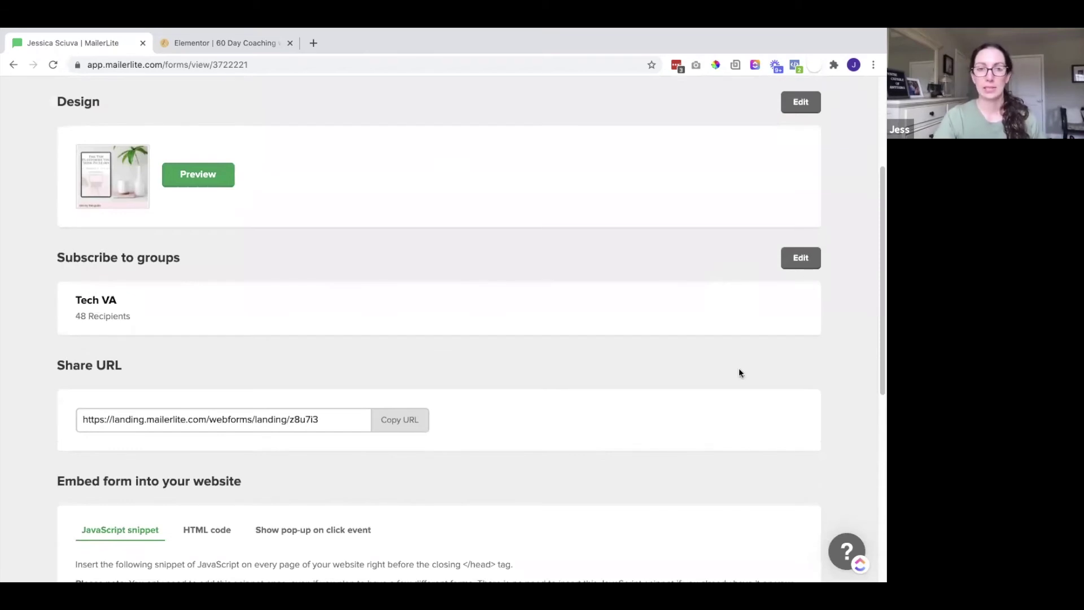
scroll(739, 369, down, 6)
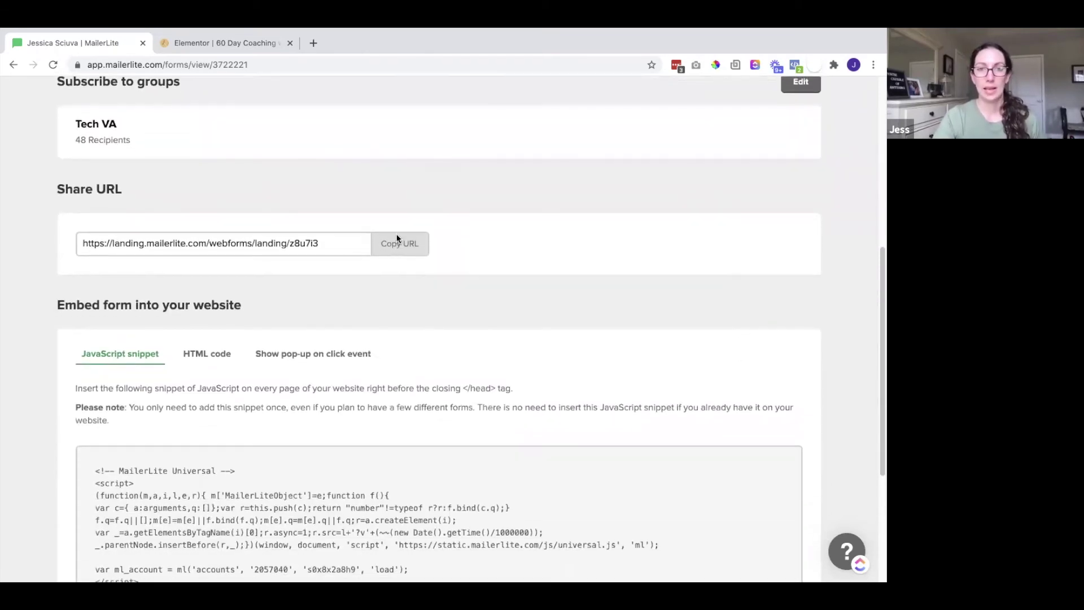
click(398, 240)
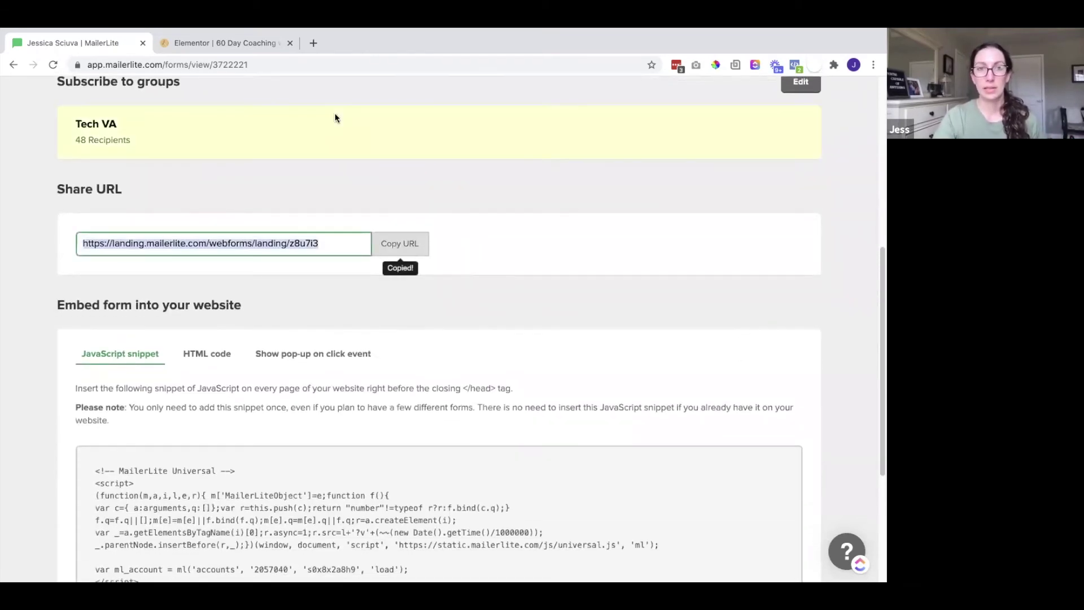
Step: Load the copied share URL in a new browser tab to preview the form
click(313, 43)
key(ctrl+v)
key(Return)
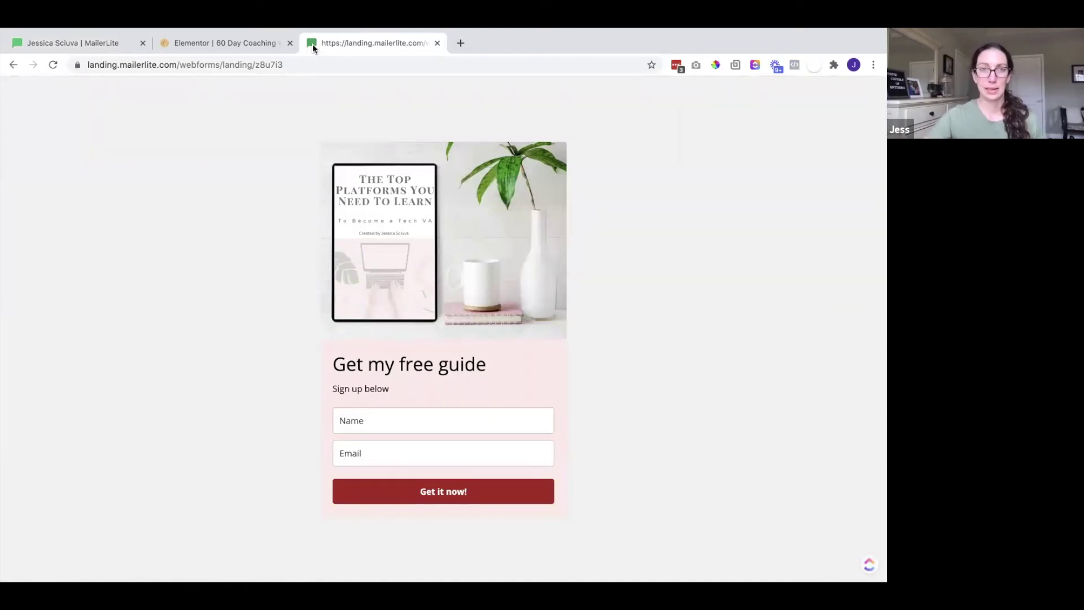
Step: Copy the form's universal JavaScript snippet and go to the WordPress Installed Plugins page
click(74, 48)
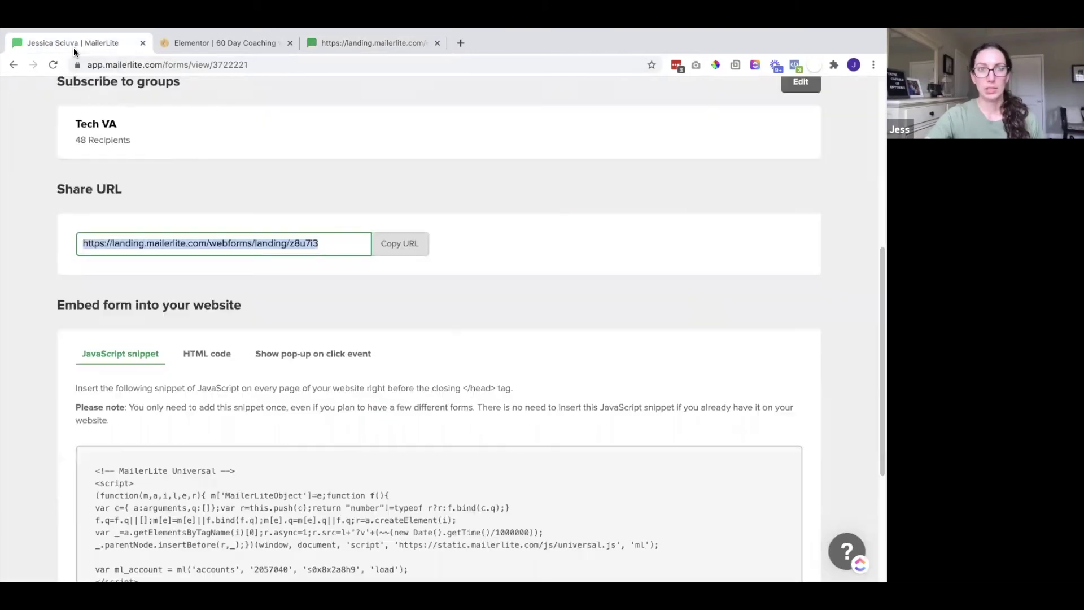
scroll(256, 171, down, 3)
scroll(257, 176, down, 2)
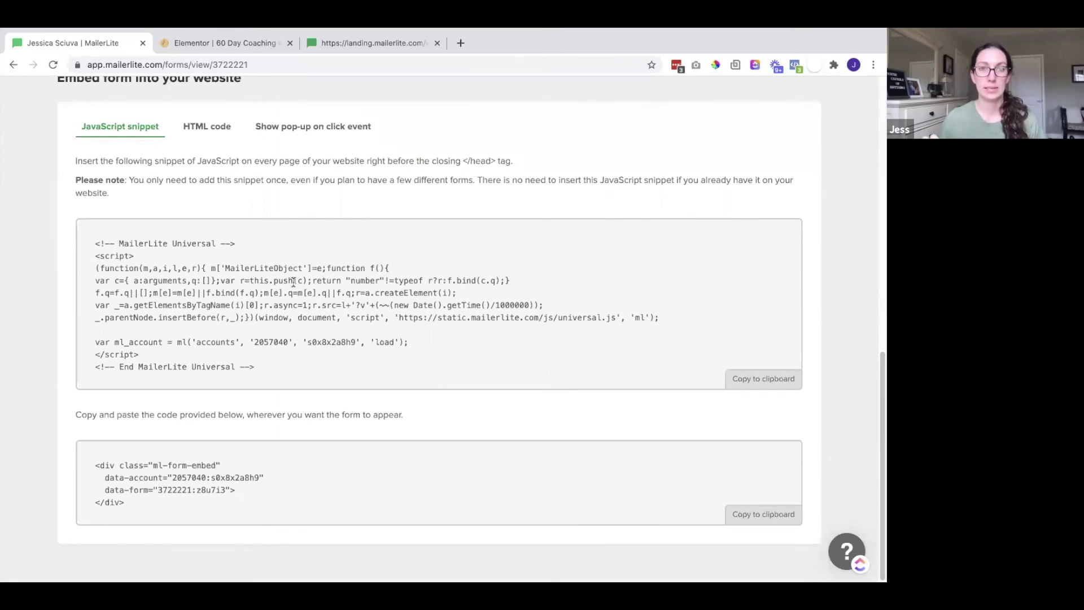
click(777, 380)
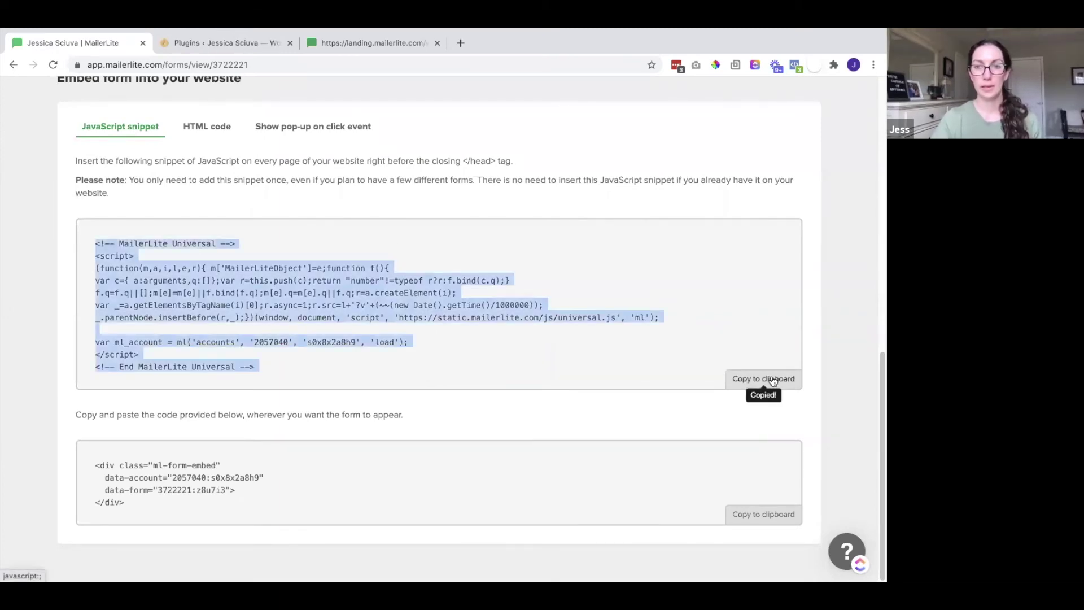
click(205, 40)
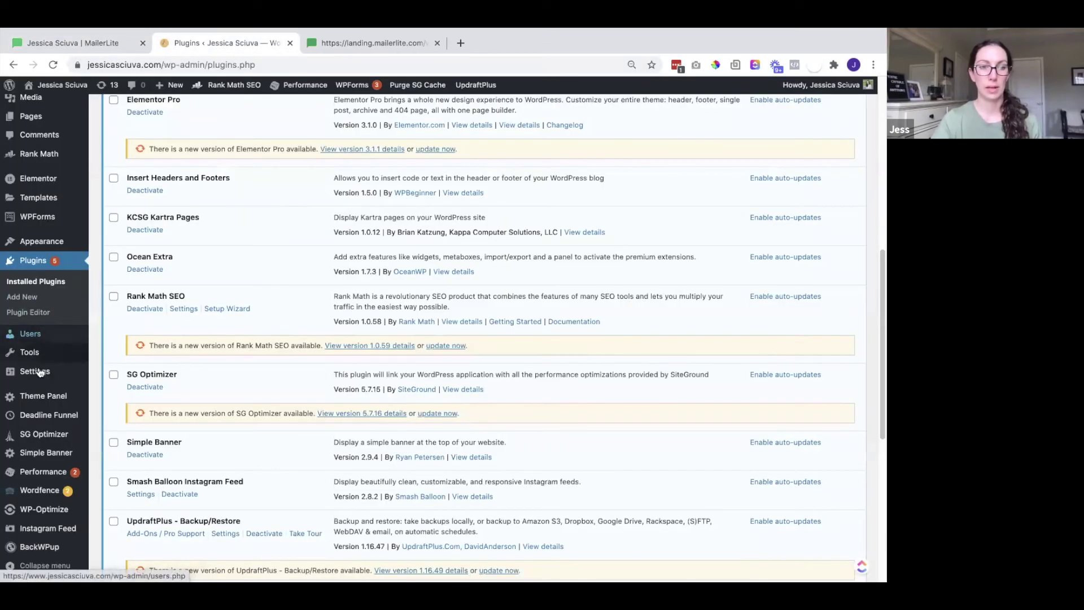
Step: Append the MailerLite Universal snippet to Insert Headers and Footers' header scripts and save
mouse_move(30, 371)
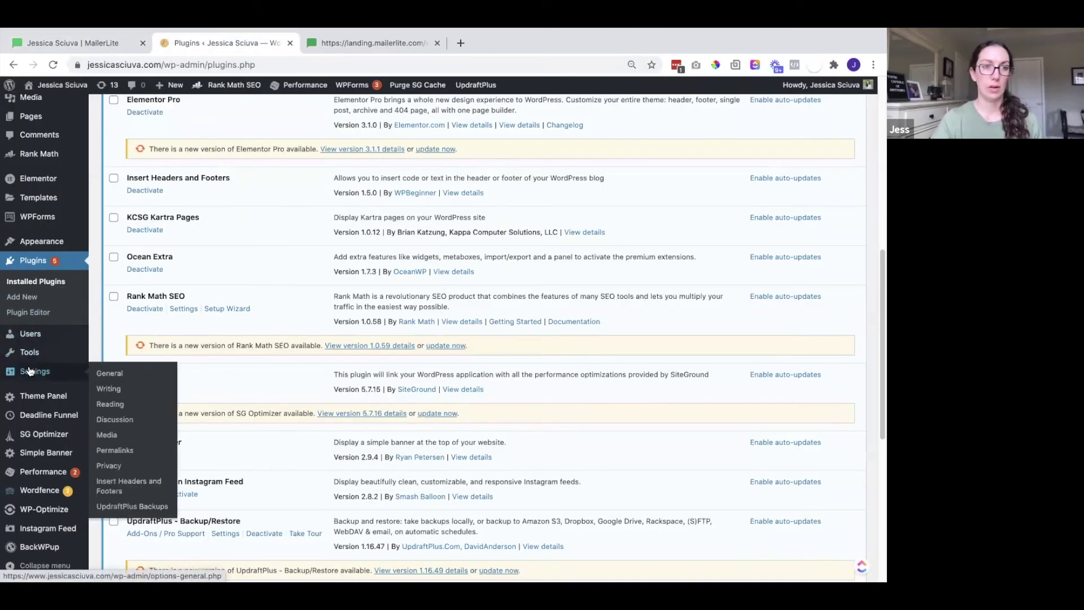
click(114, 490)
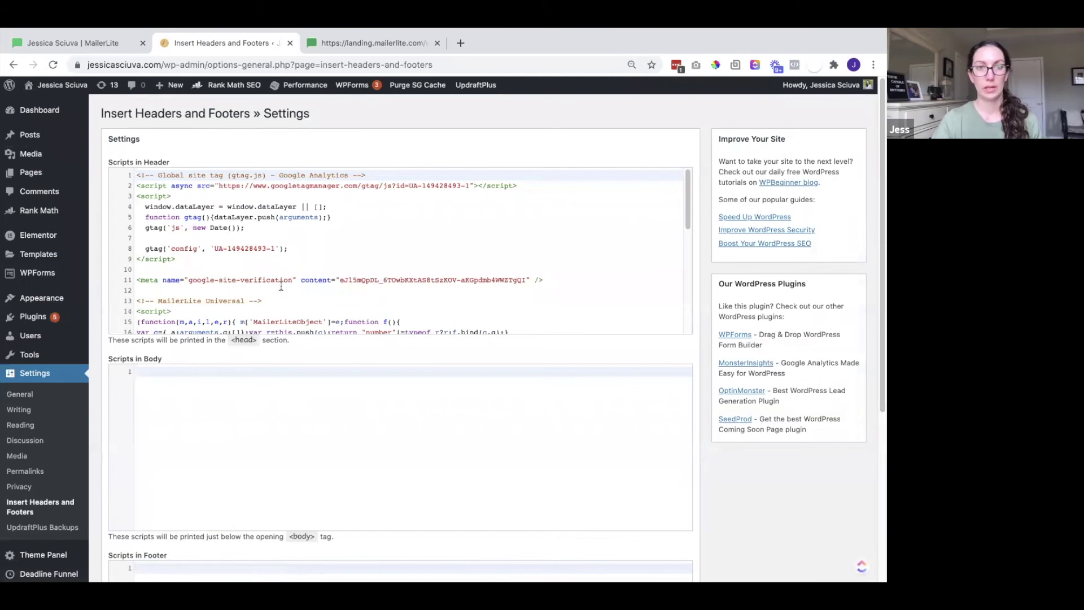
scroll(281, 287, down, 5)
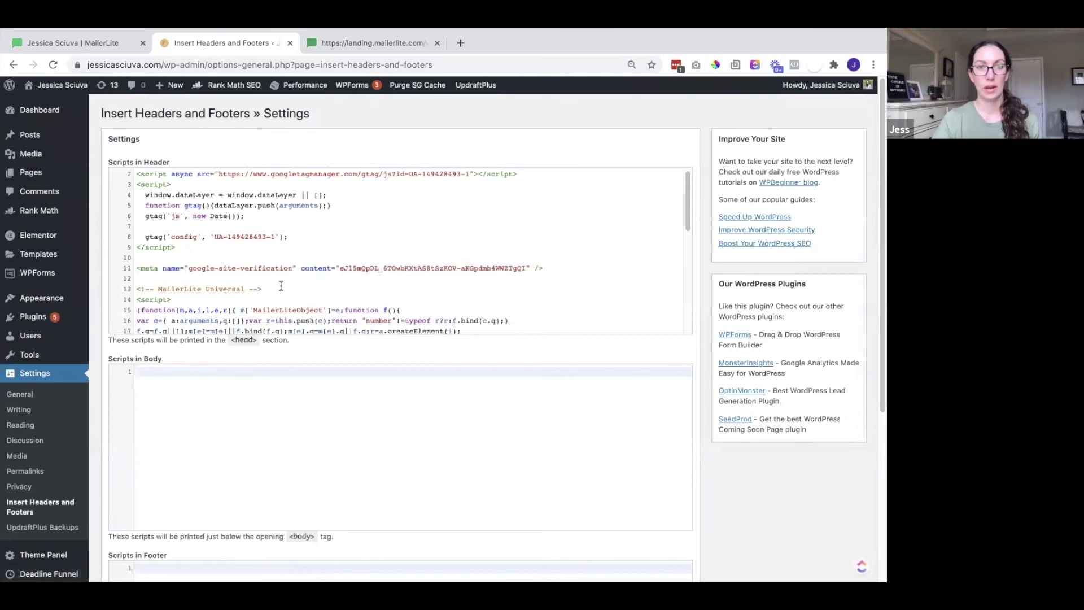
click(296, 326)
key(Return)
key(Return)
key(Return)
key(super+v)
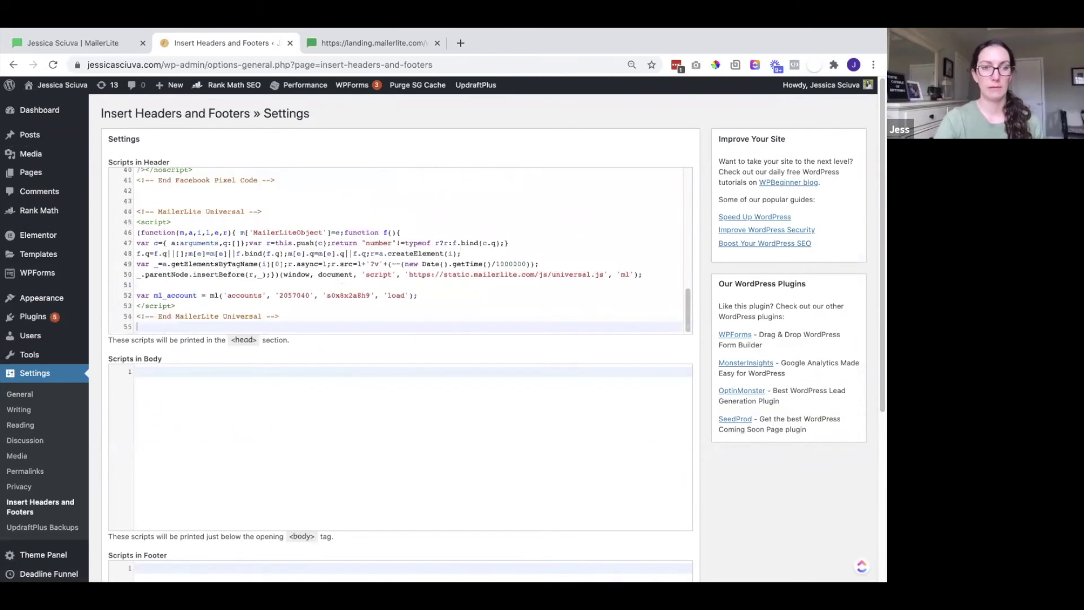
scroll(314, 422, down, 5)
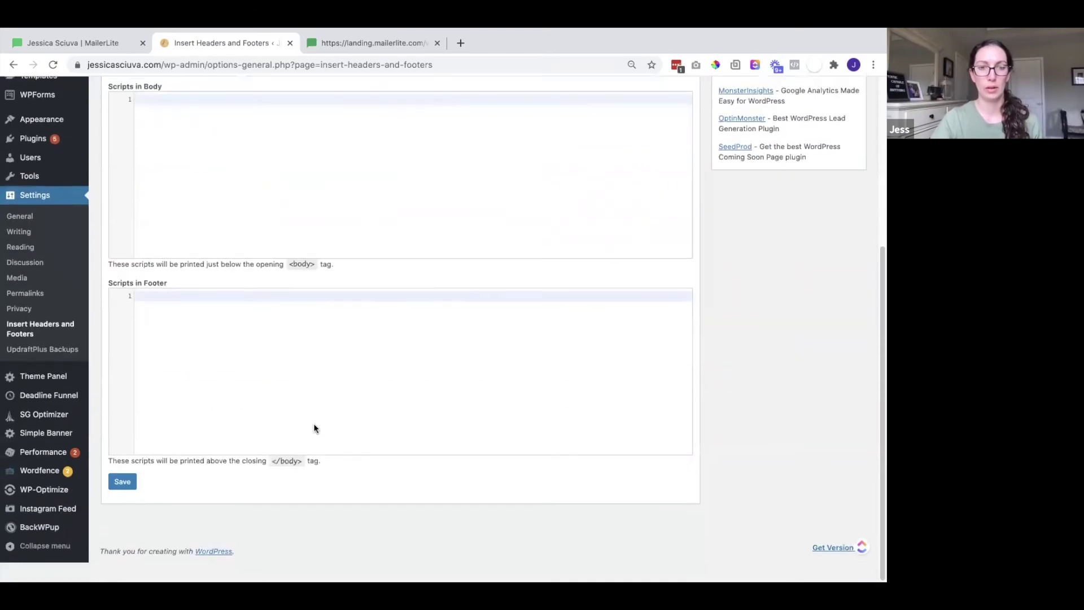
click(123, 501)
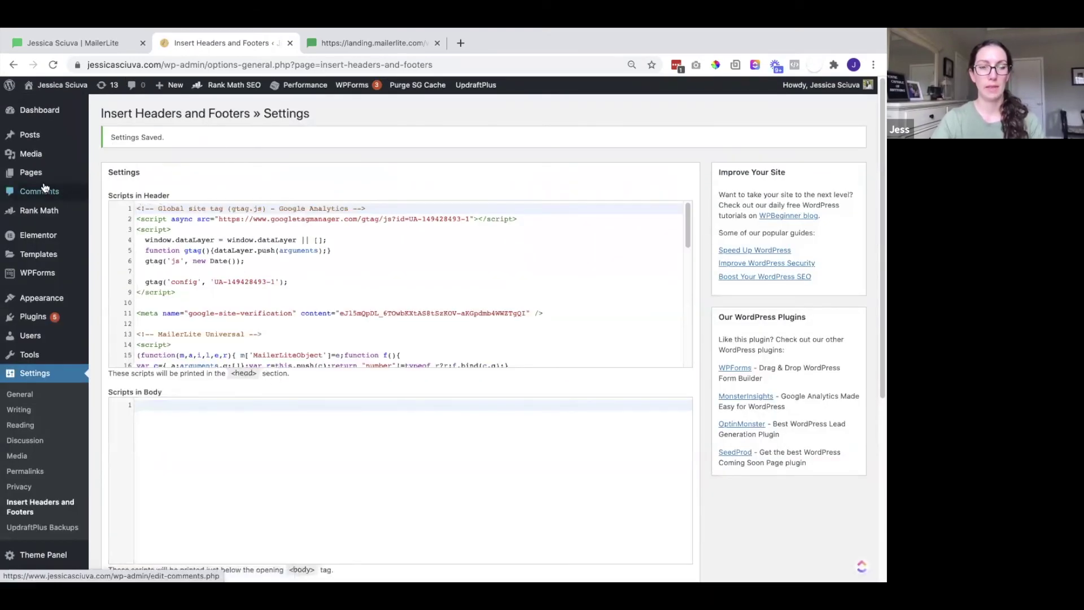
Step: Open the 60 Day Coaching page from All Pages in the Elementor editor
super+click(31, 172)
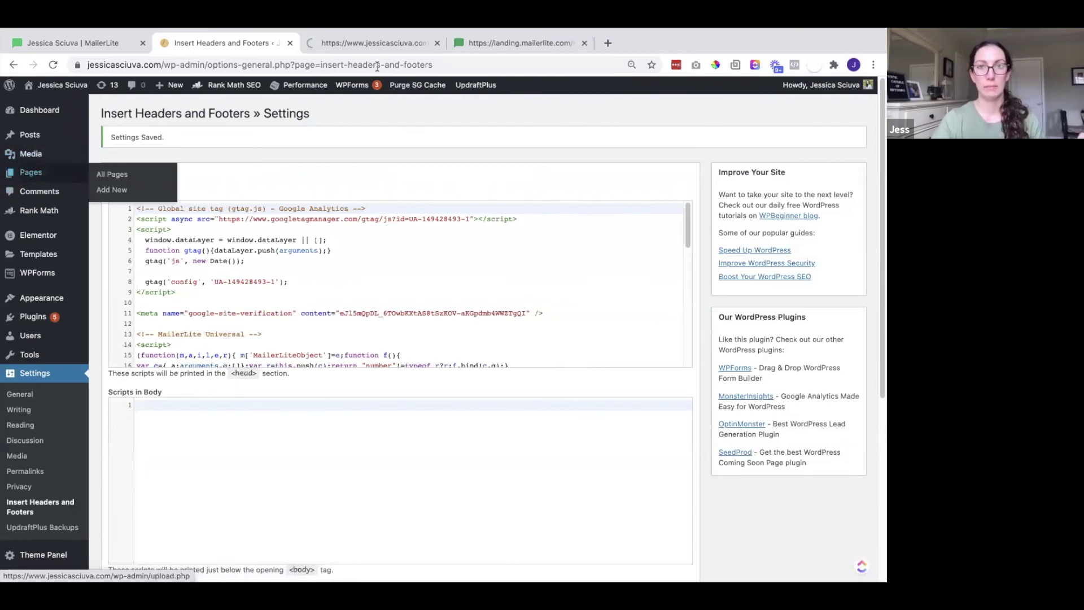
click(360, 43)
mouse_move(213, 199)
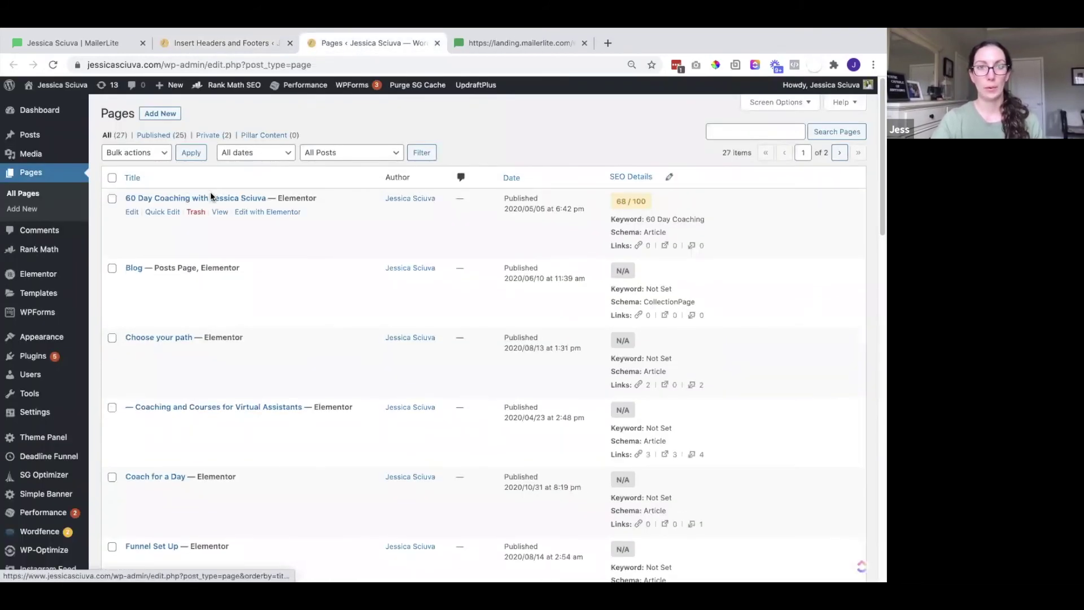
click(244, 213)
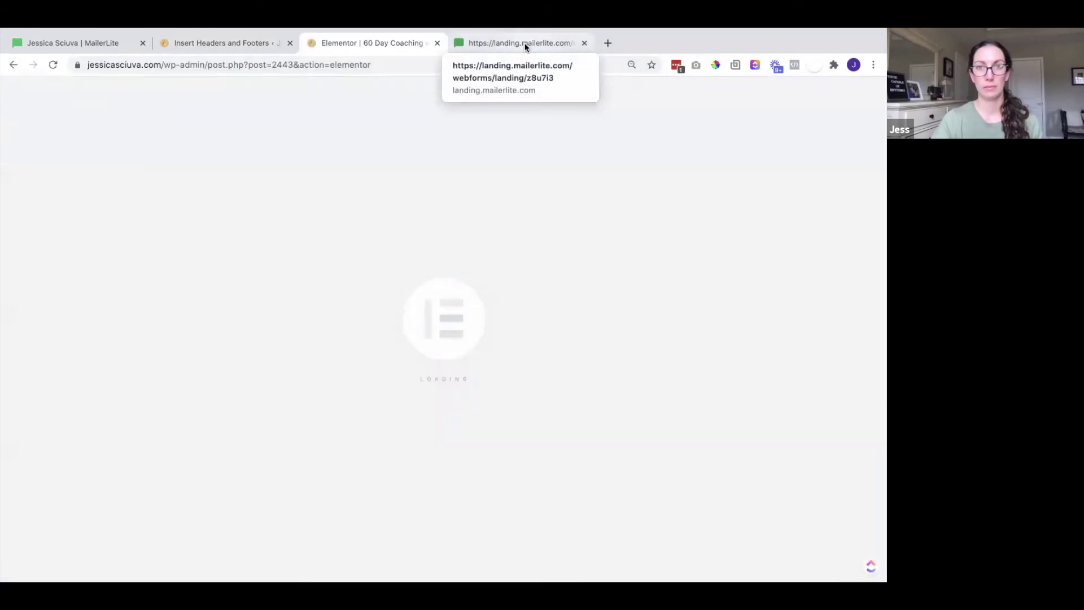
Step: Copy the MailerLite form's div embed code to the clipboard and return to the page editor
click(61, 42)
click(170, 479)
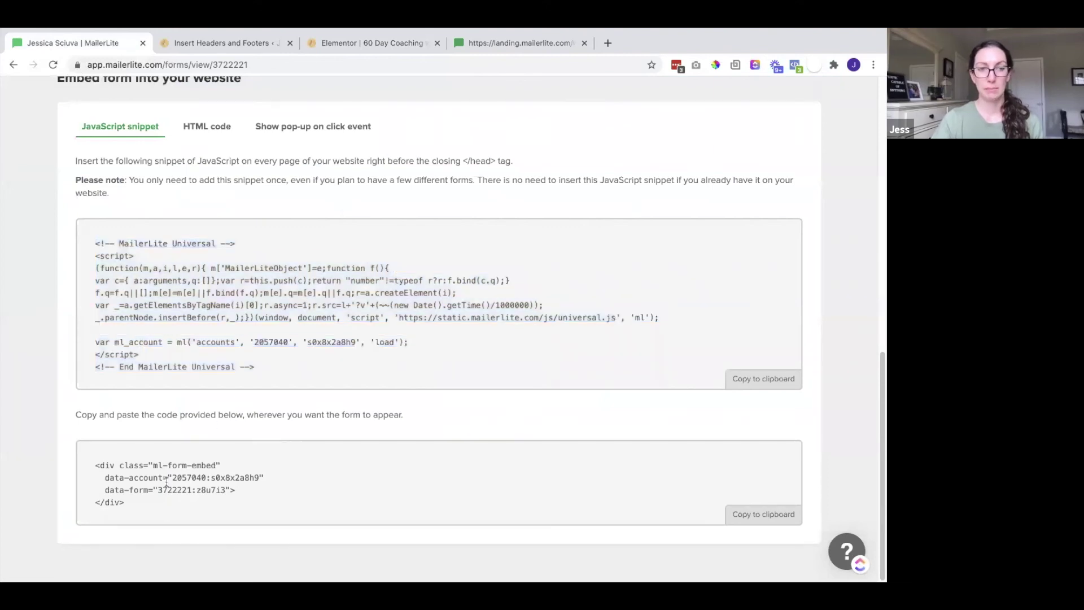
click(774, 516)
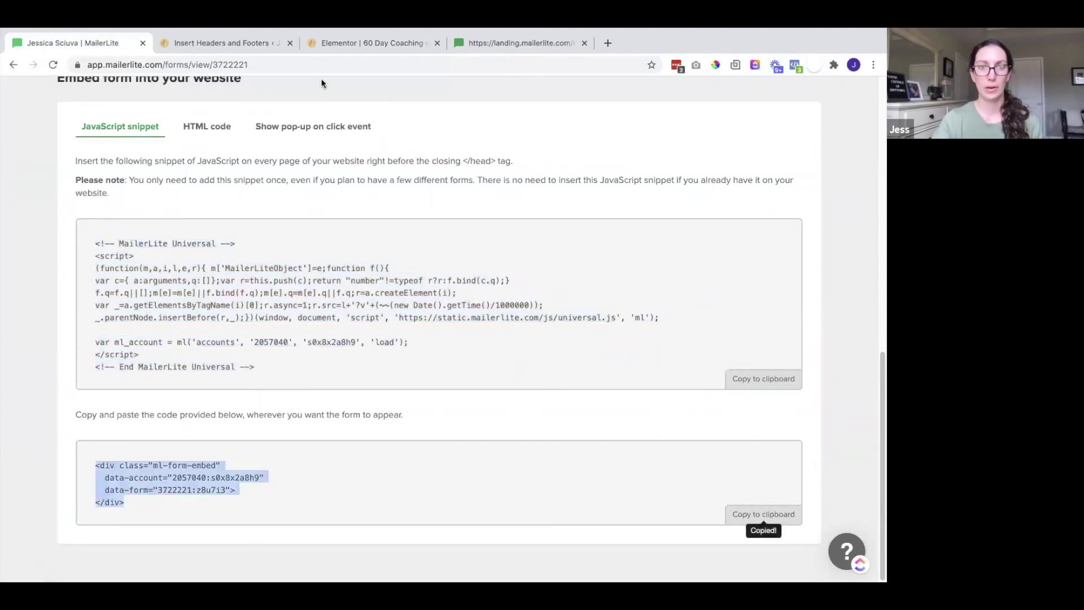
click(347, 43)
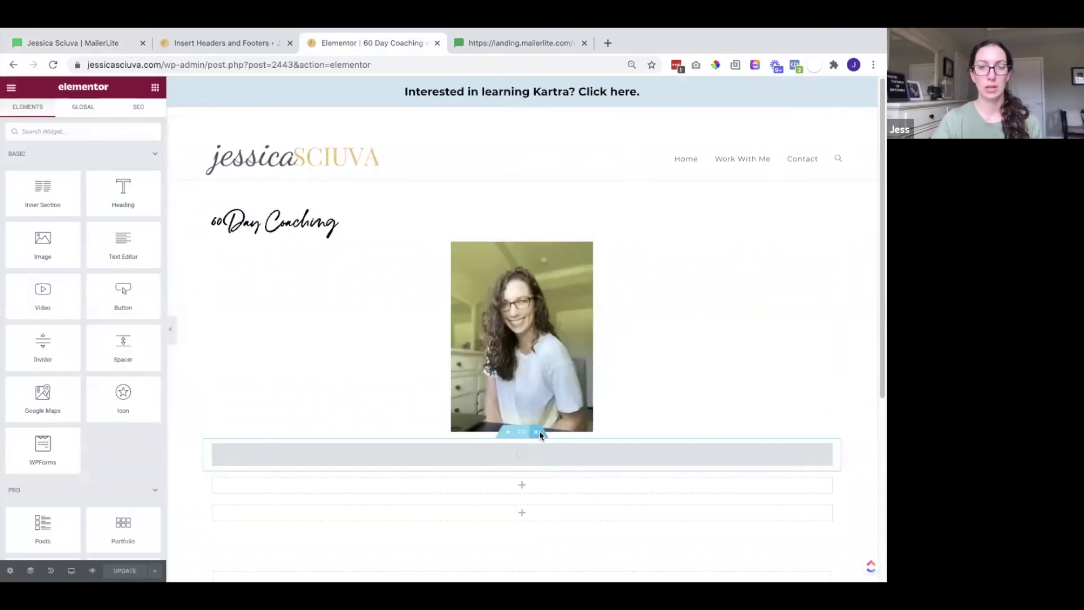
Step: Delete the old HTML section and drag a new HTML widget below the photo
click(536, 432)
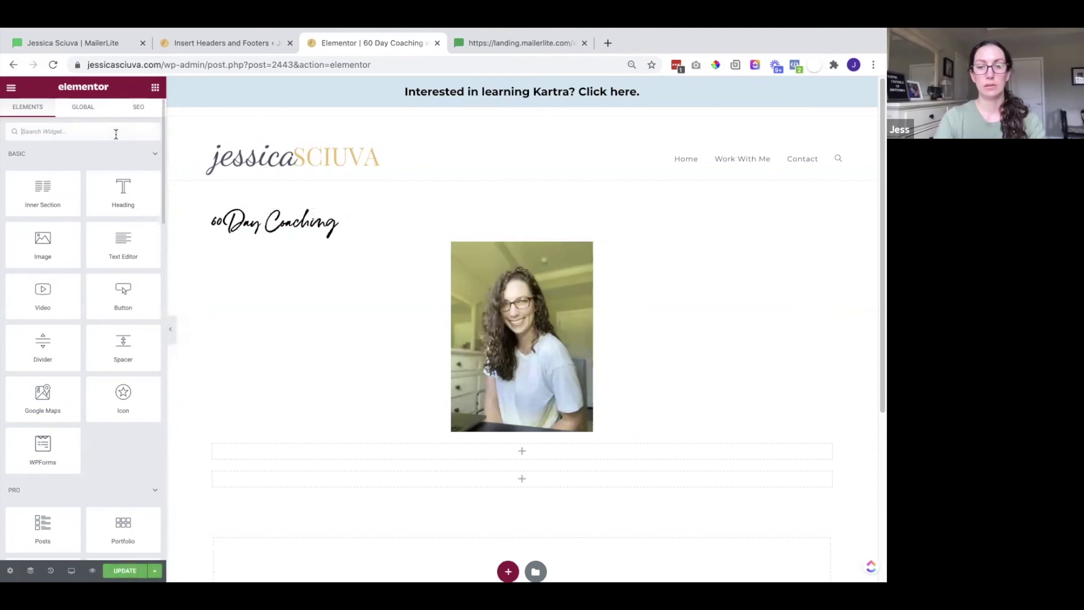
text(code)
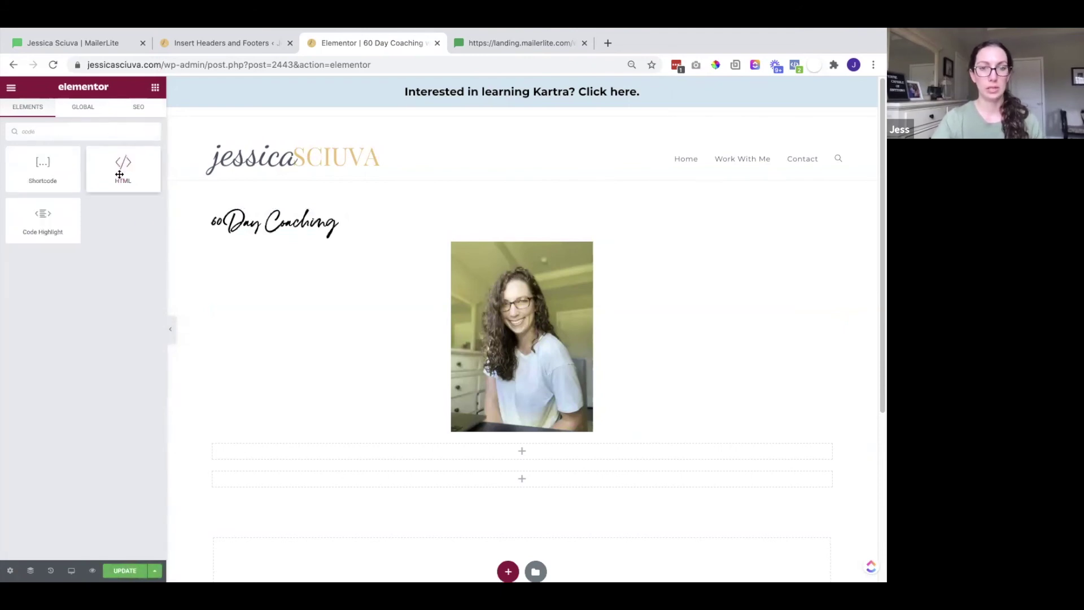
drag(119, 174, 329, 457)
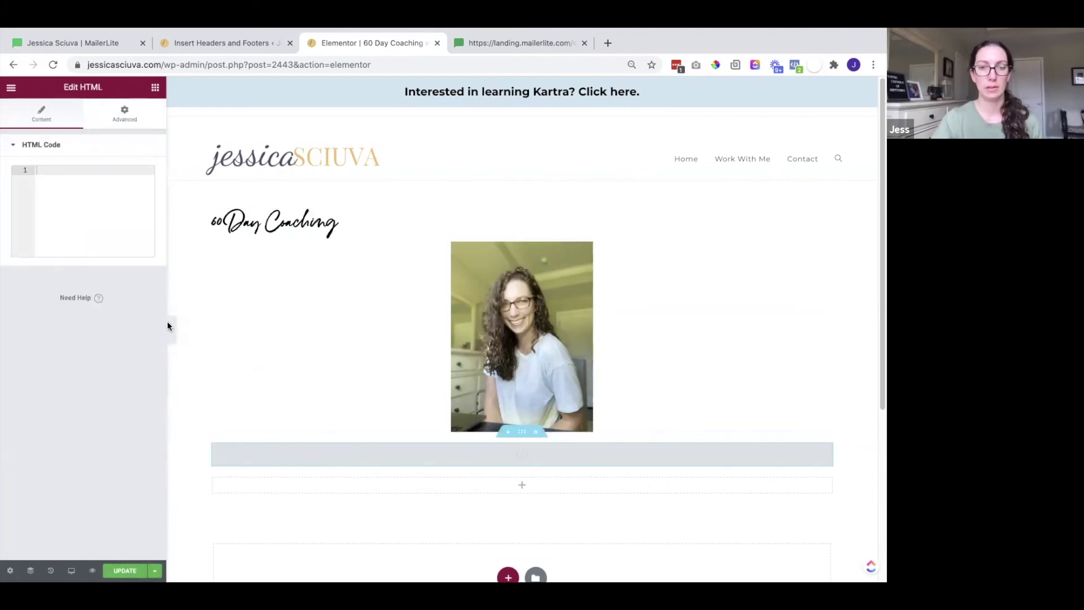
Step: Paste the MailerLite embed code into the HTML widget and publish the page update
click(100, 220)
key(ctrl+v)
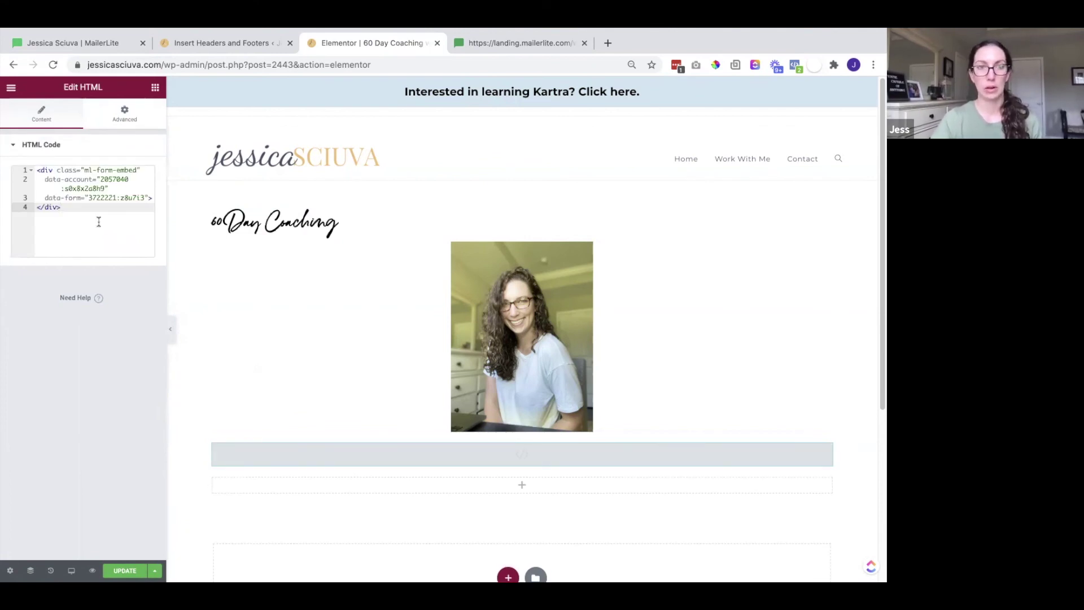
click(125, 570)
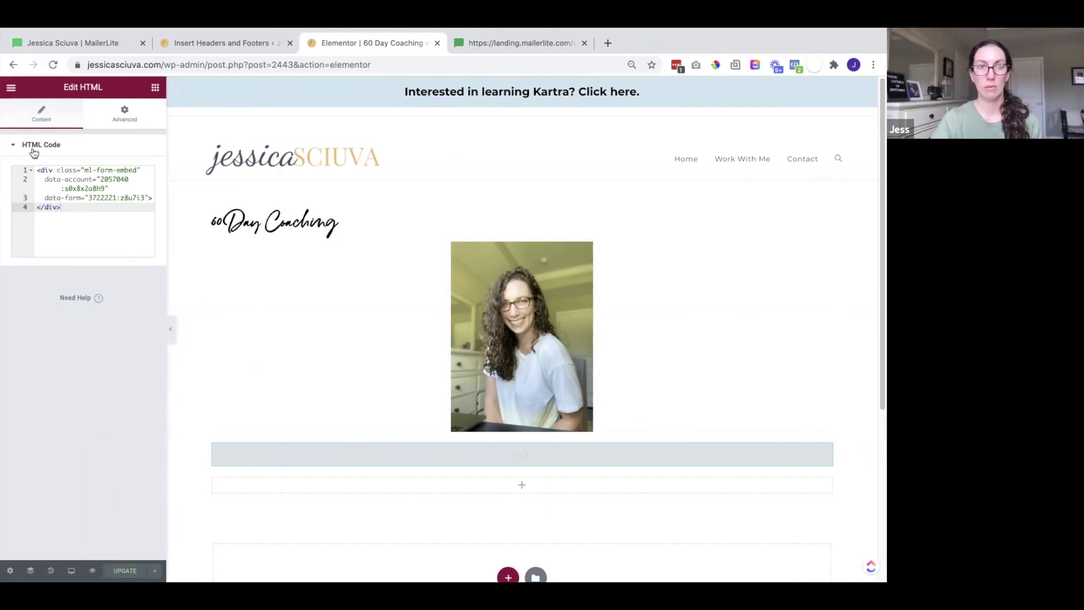
click(10, 89)
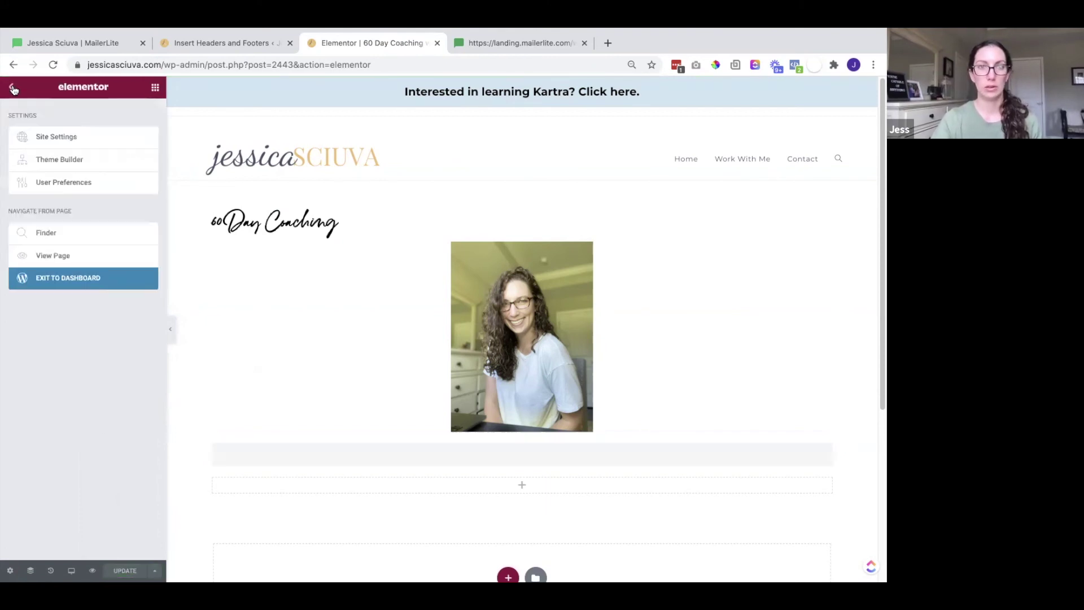
Step: View the live 60 Day Coaching page and scroll to the Get my free guide form
click(66, 257)
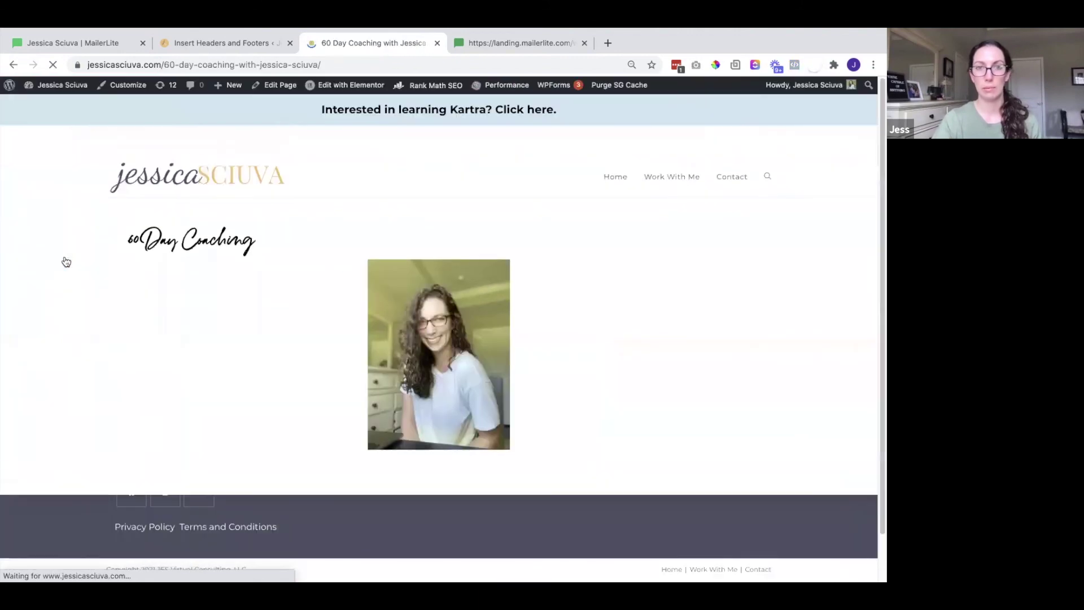
scroll(181, 214, down, 6)
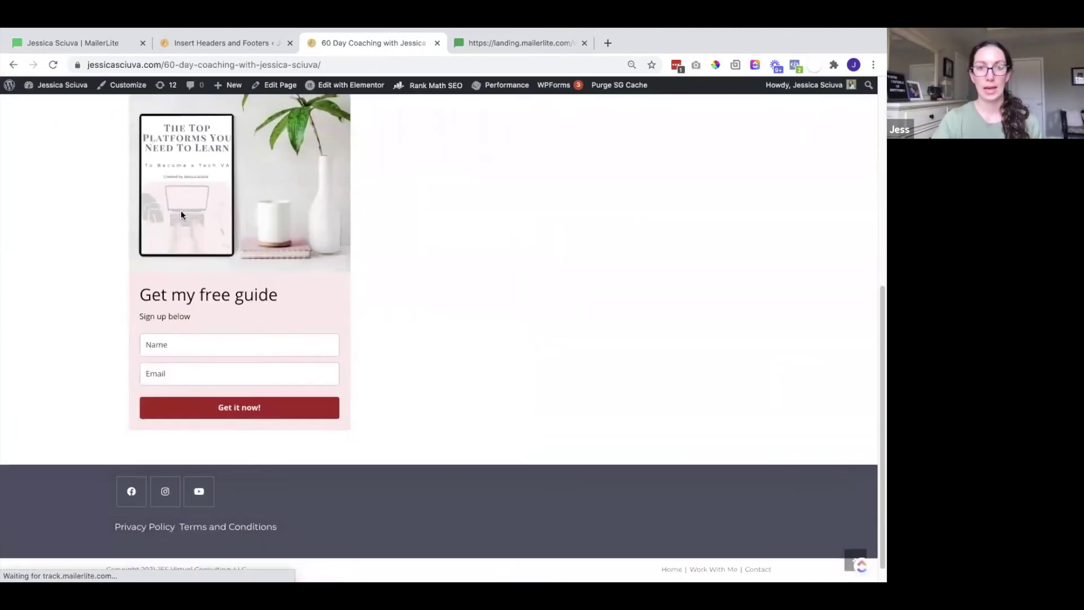
scroll(377, 446, up, 2)
scroll(377, 446, down, 1)
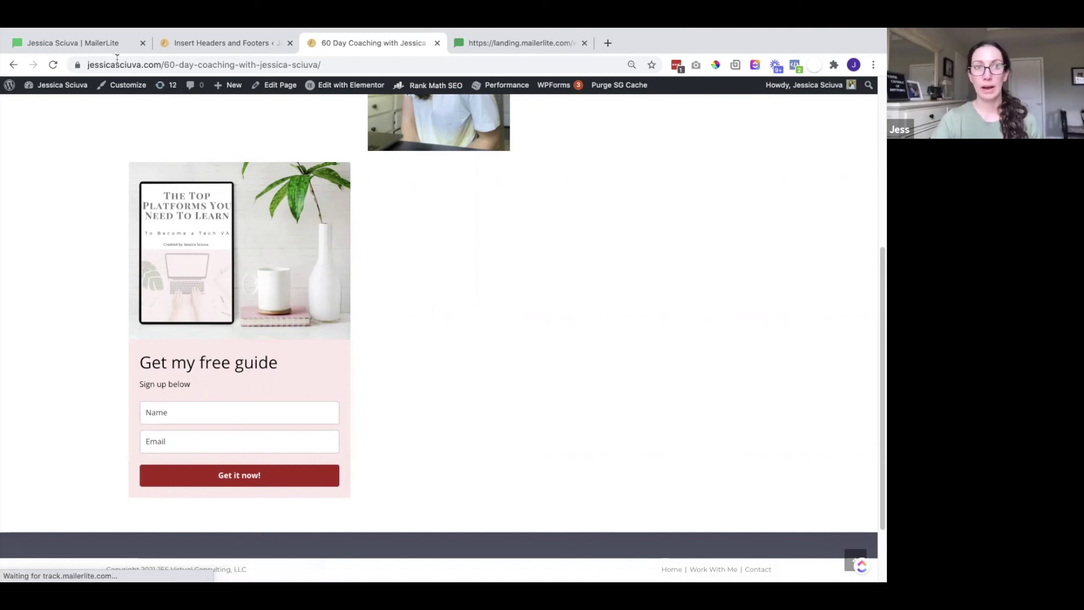
Step: Switch back to the MailerLite tab showing the form's embed code
click(93, 44)
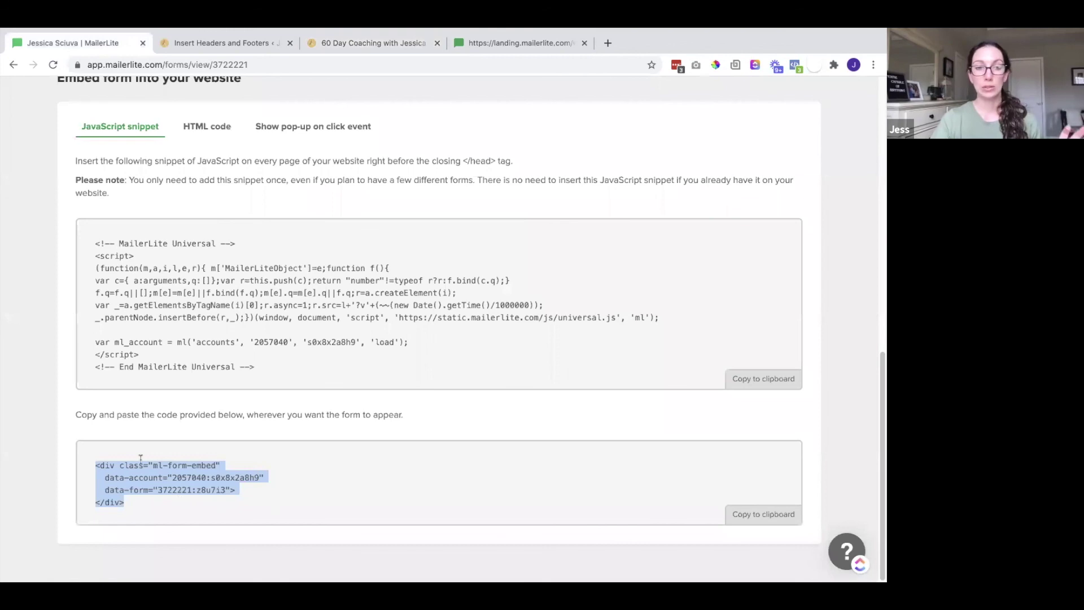